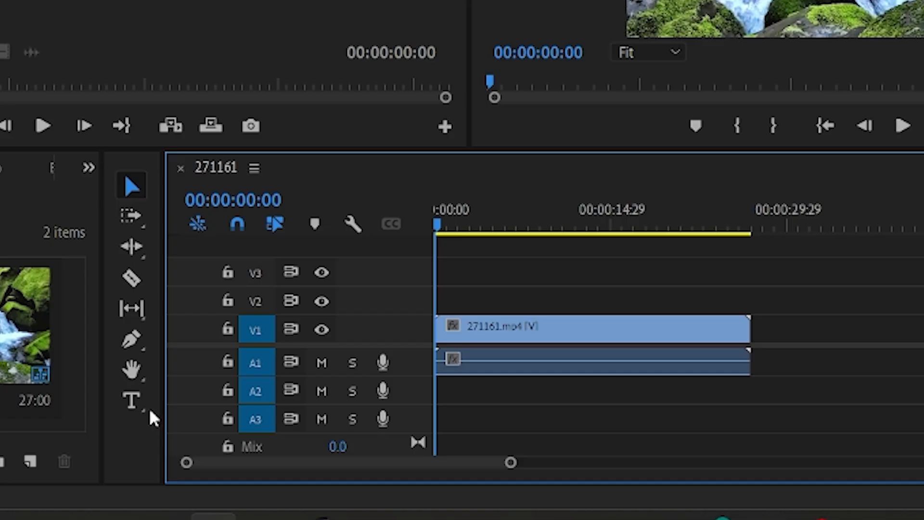
Step: With the horizontal Type Tool, type the 'welcome to my channel' title over the waterfall video
{"action": "left_click", "coordinate": [143, 411]}
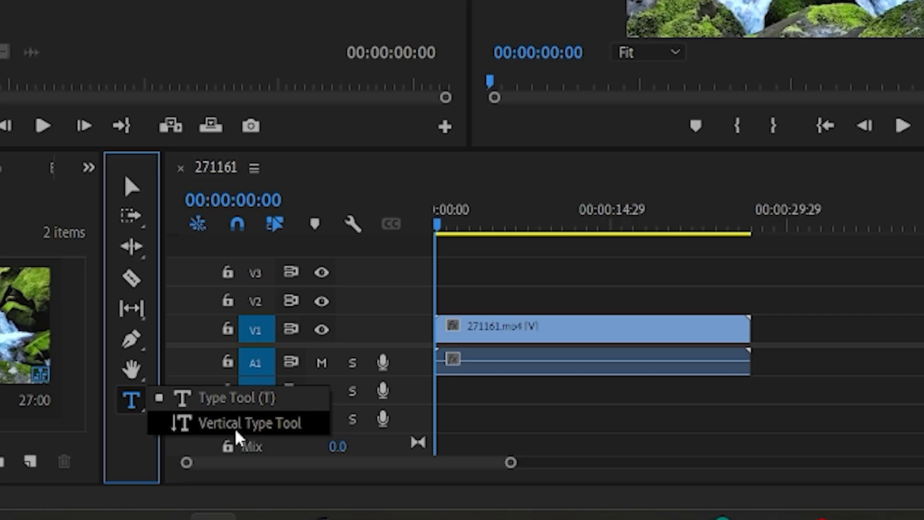
{"action": "left_click", "coordinate": [153, 407]}
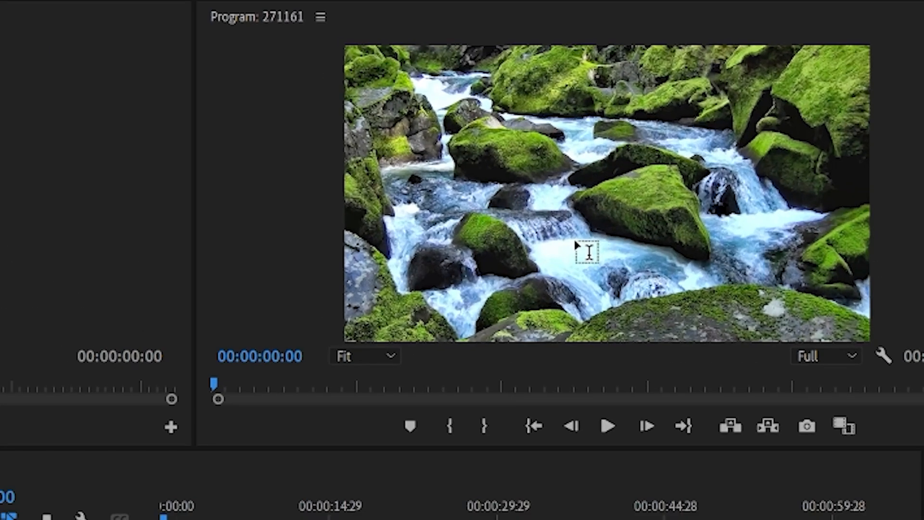
{"action": "left_click", "coordinate": [554, 265]}
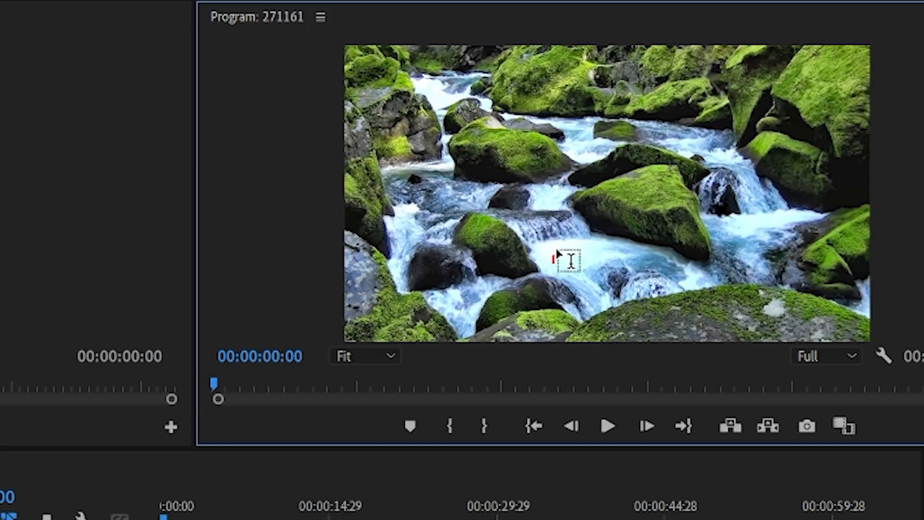
{"action": "type", "text": "Learn"}
{"action": "type", "text": "in"}
{"action": "type", "text": "eo edit"}
{"action": "type", "text": "y channe"}
{"action": "type", "text": "l"}
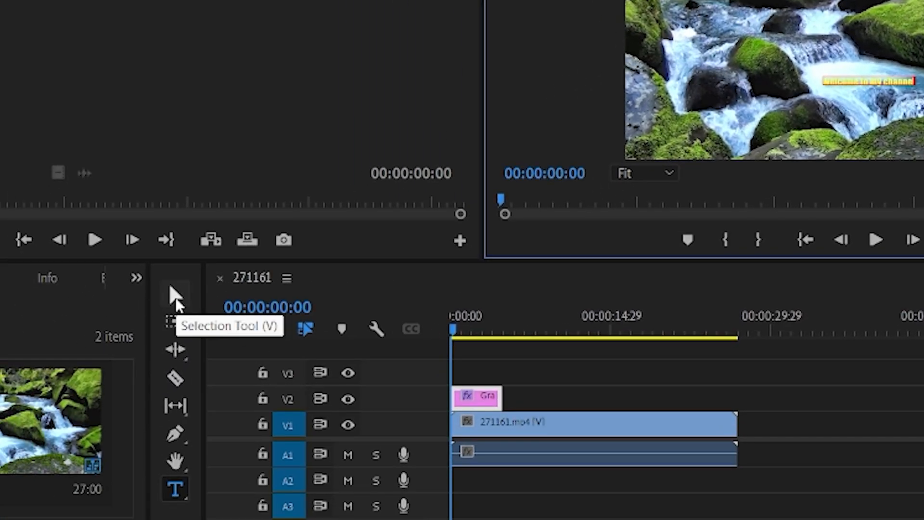
Step: Switch to the Selection Tool so the title shows its transform box
{"action": "left_click", "coordinate": [176, 296]}
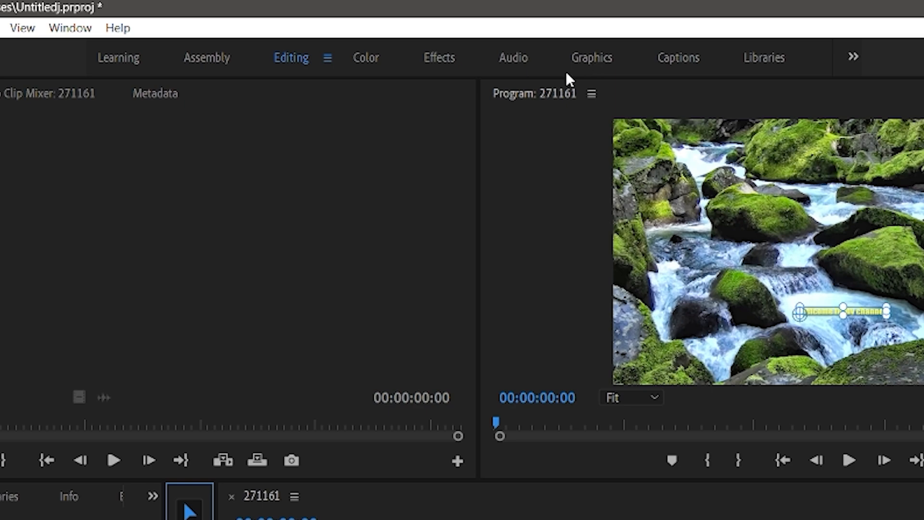
Step: Open Essential Graphics from the Window menu and show its Edit tab for the title
{"action": "left_click", "coordinate": [65, 34]}
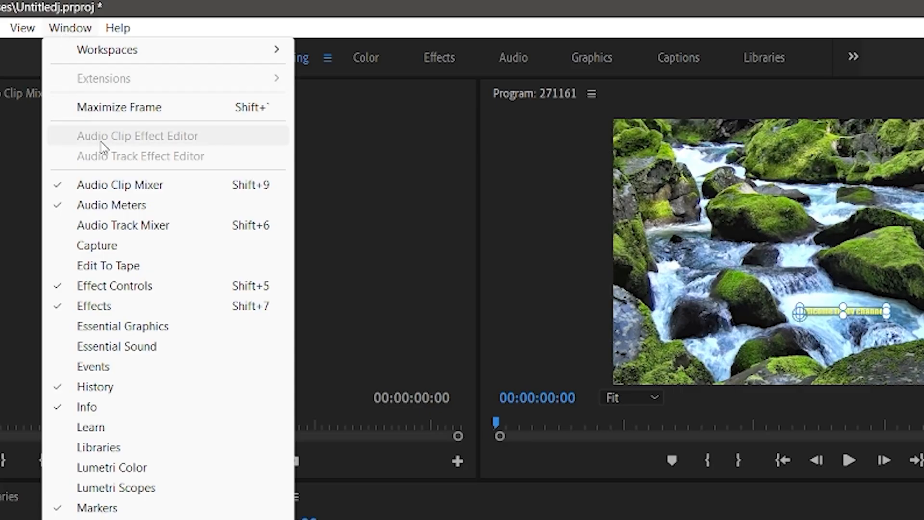
{"action": "left_click", "coordinate": [143, 329]}
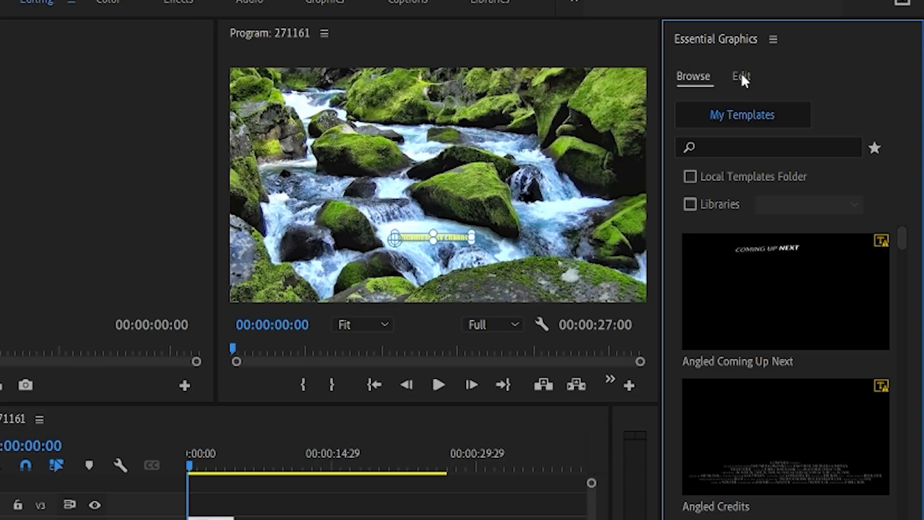
{"action": "left_click", "coordinate": [742, 77]}
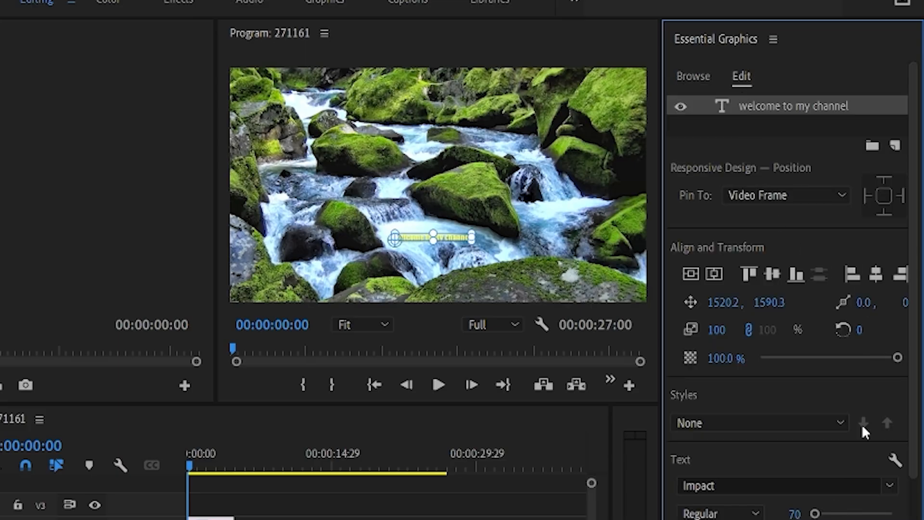
{"action": "scroll", "coordinate": [861, 425], "scroll_direction": "down", "scroll_amount": 1}
{"action": "scroll", "coordinate": [862, 424], "scroll_direction": "up", "scroll_amount": 1}
Step: Select the 'welcome to my channel' text layer and scrub its Scale up to 413
{"action": "left_click", "coordinate": [753, 129]}
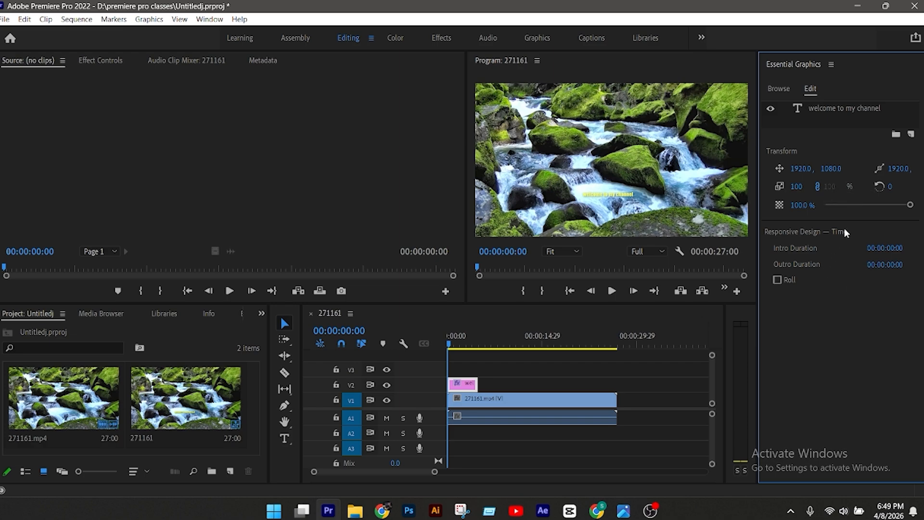
{"action": "left_click", "coordinate": [847, 111]}
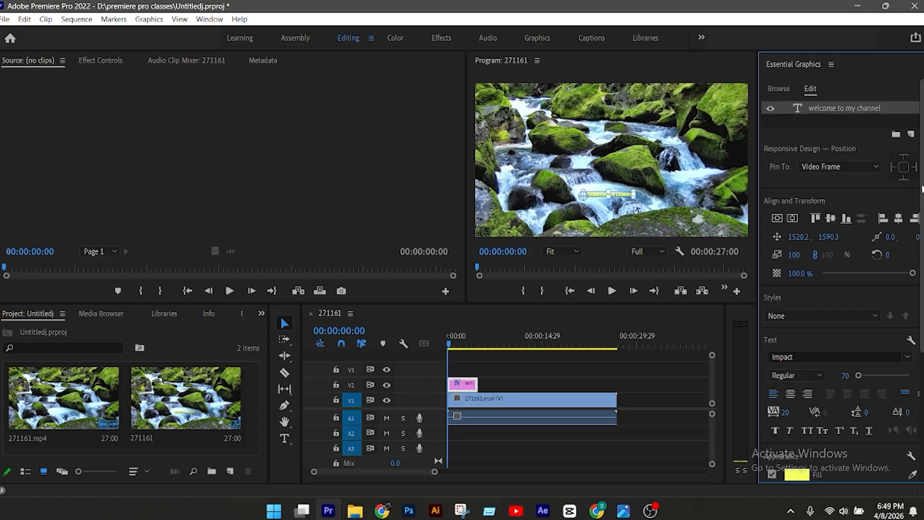
{"action": "scroll", "coordinate": [840, 279], "scroll_direction": "down", "scroll_amount": 3}
{"action": "scroll", "coordinate": [908, 174], "scroll_direction": "up", "scroll_amount": 3}
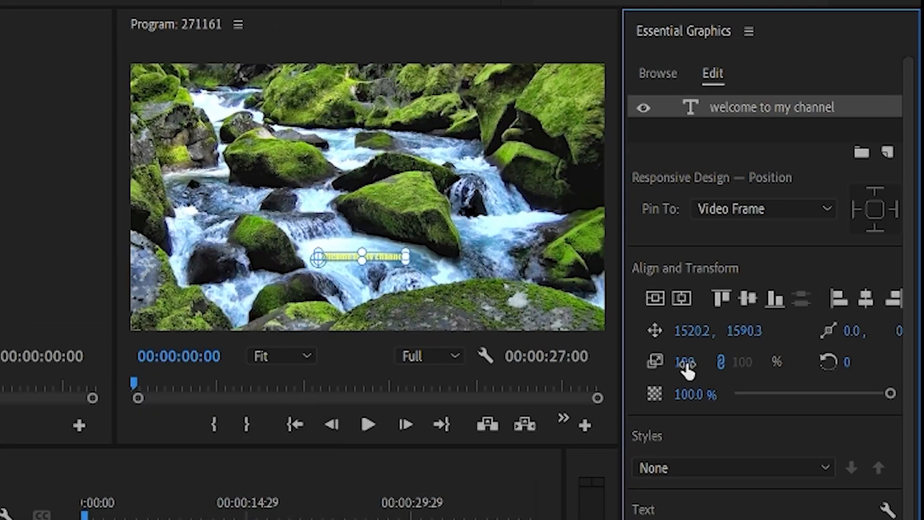
{"action": "left_click_drag", "start_coordinate": [685, 361], "coordinate": [835, 362]}
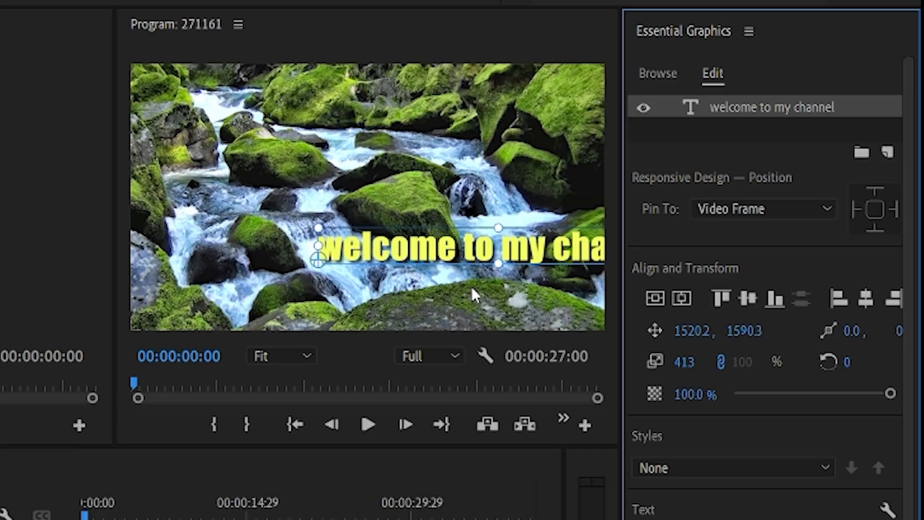
{"action": "left_click", "coordinate": [520, 245]}
Step: Drag the title up-left, then apply Align Vertically and Align Horizontally to centre it
{"action": "left_click_drag", "start_coordinate": [521, 244], "coordinate": [413, 208]}
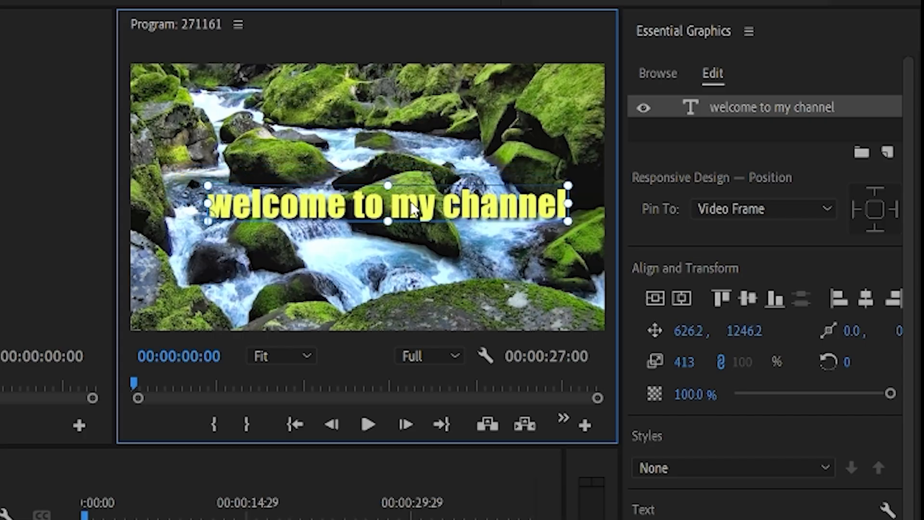
{"action": "left_click", "coordinate": [414, 293]}
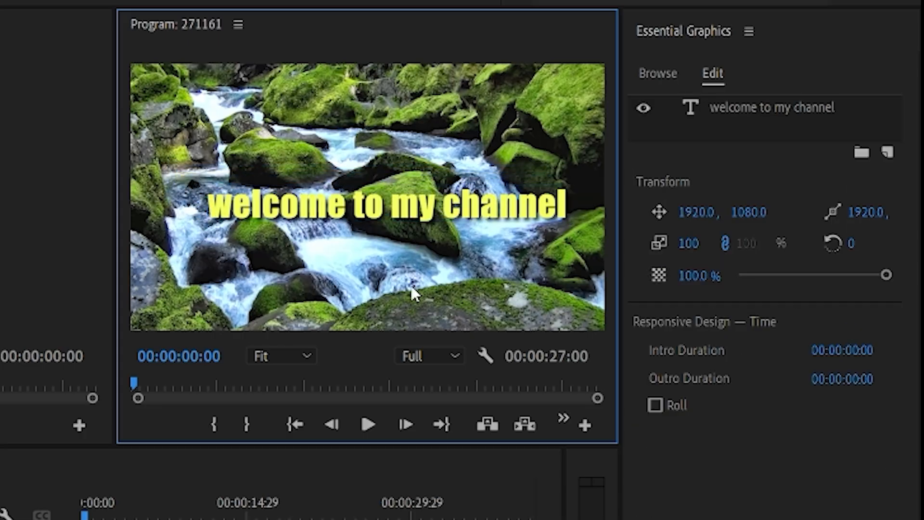
{"action": "left_click", "coordinate": [433, 217]}
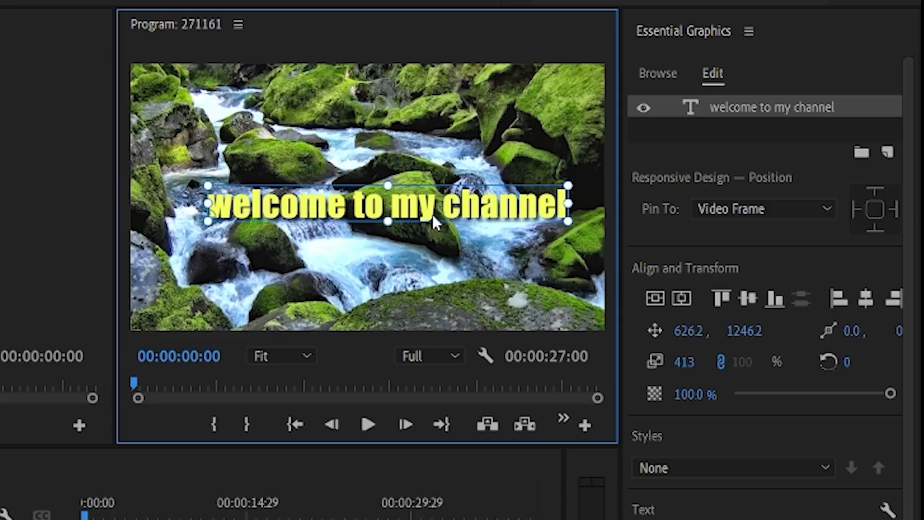
{"action": "left_click", "coordinate": [748, 300]}
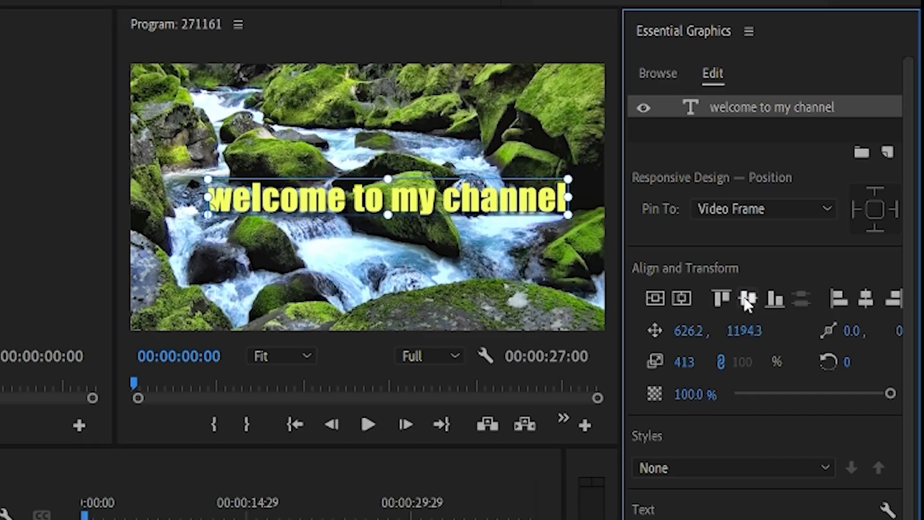
{"action": "left_click", "coordinate": [866, 299]}
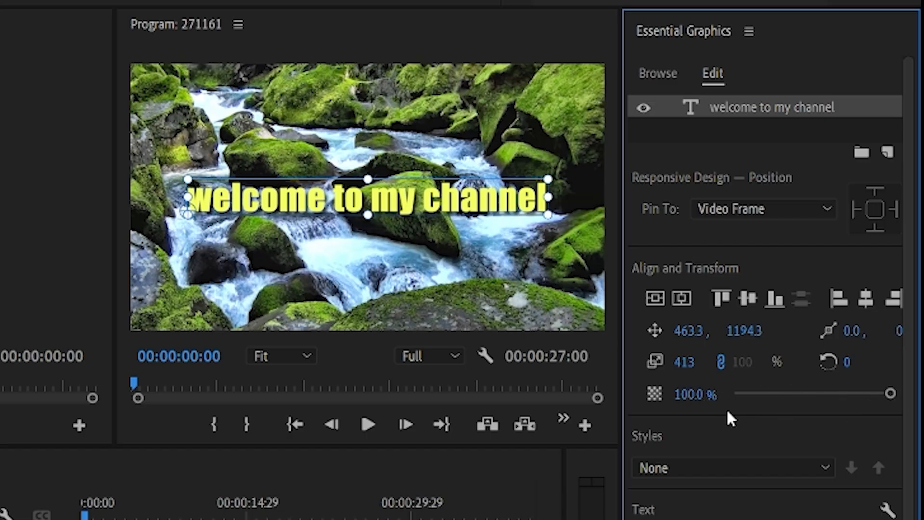
{"action": "left_click_drag", "start_coordinate": [687, 399], "coordinate": [638, 399]}
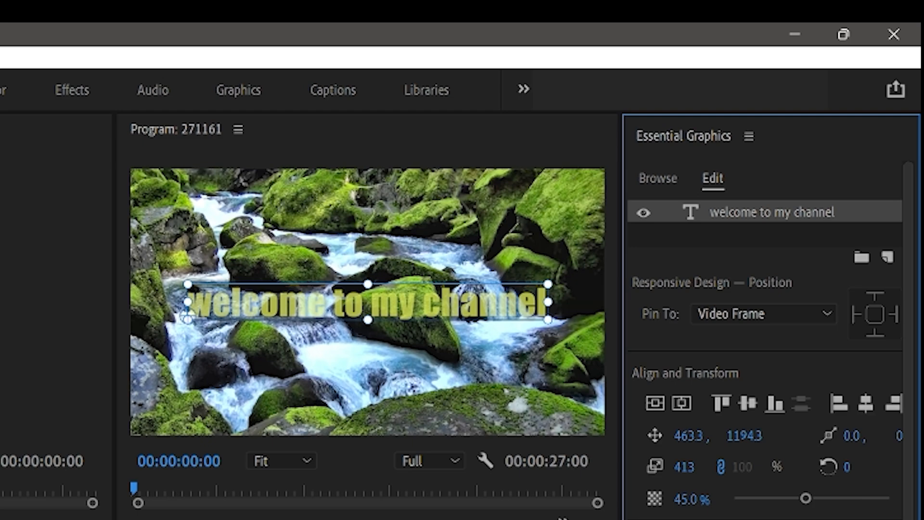
{"action": "left_click_drag", "start_coordinate": [805, 498], "coordinate": [734, 498]}
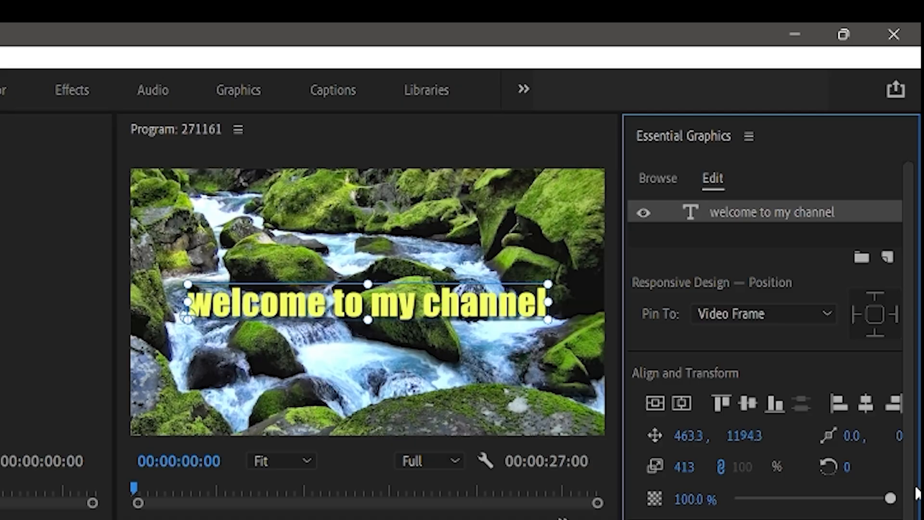
{"action": "left_click_drag", "start_coordinate": [733, 499], "coordinate": [908, 501]}
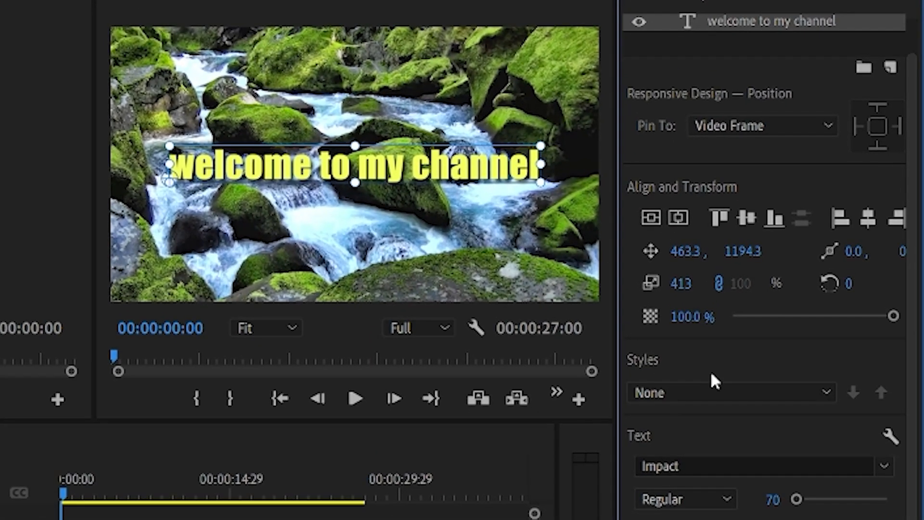
Step: Change the title font to Swis721 Blk BT, then to the narrower Swis721 BlkCn BT
{"action": "scroll", "coordinate": [653, 345], "scroll_direction": "down", "scroll_amount": 3}
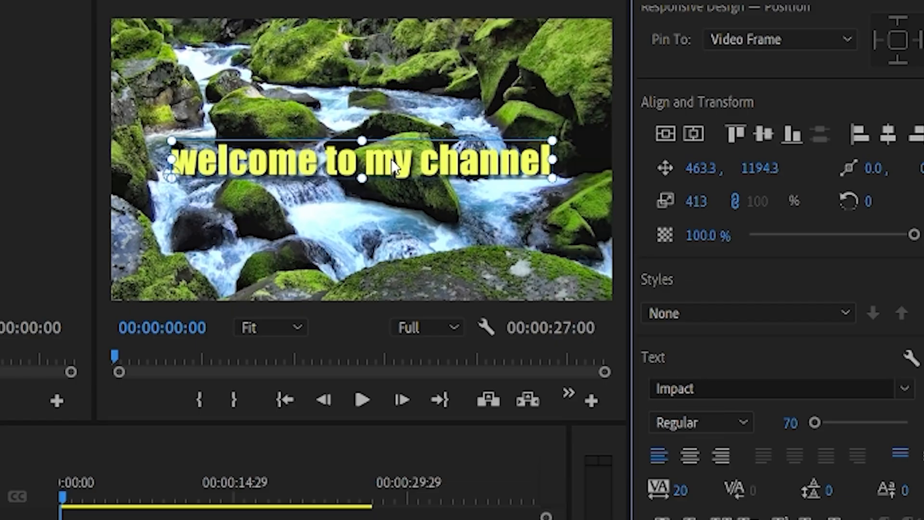
{"action": "left_click", "coordinate": [902, 388]}
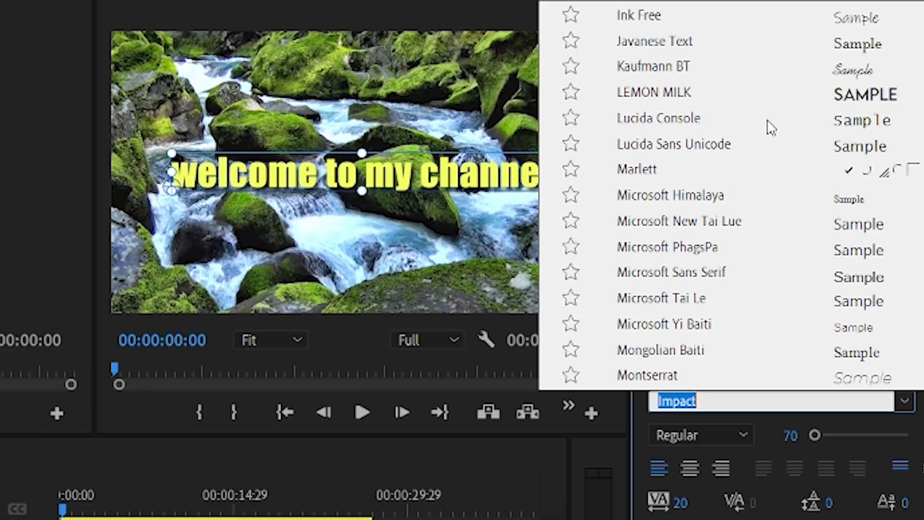
{"action": "scroll", "coordinate": [778, 142], "scroll_direction": "up", "scroll_amount": 8}
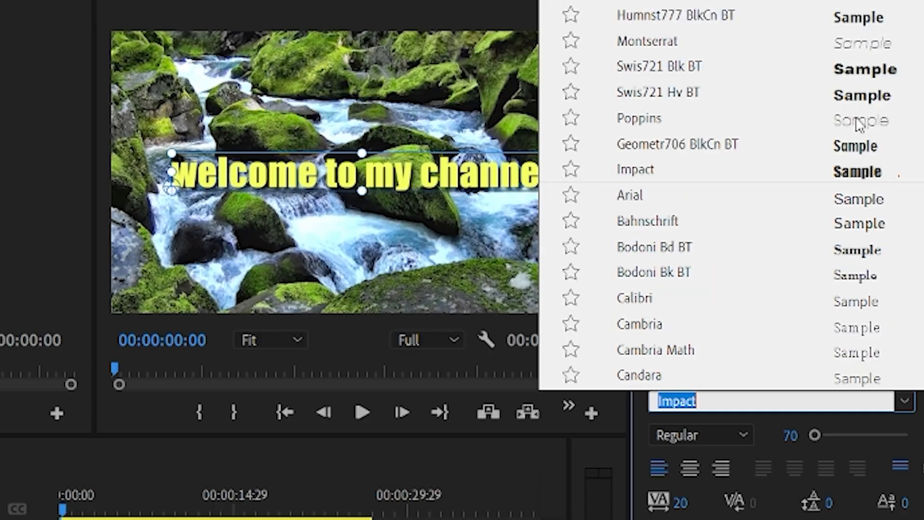
{"action": "left_click", "coordinate": [865, 70]}
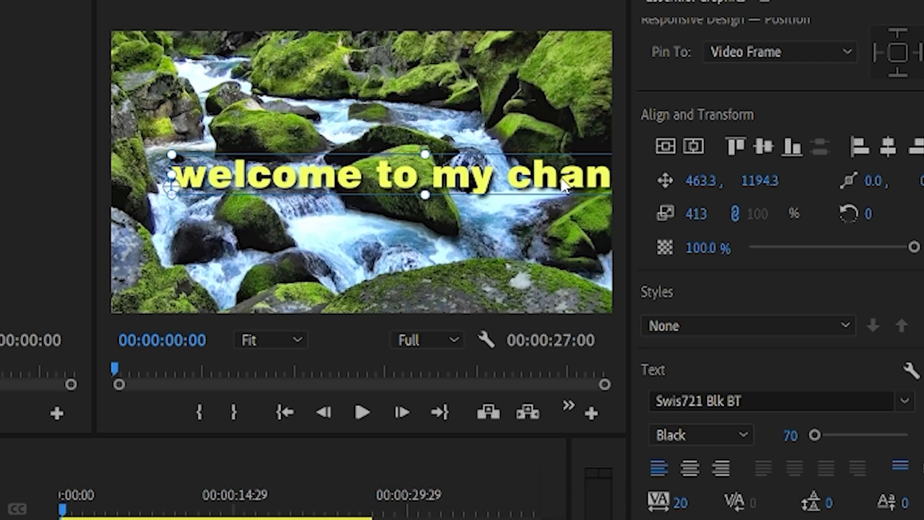
{"action": "left_click", "coordinate": [904, 401]}
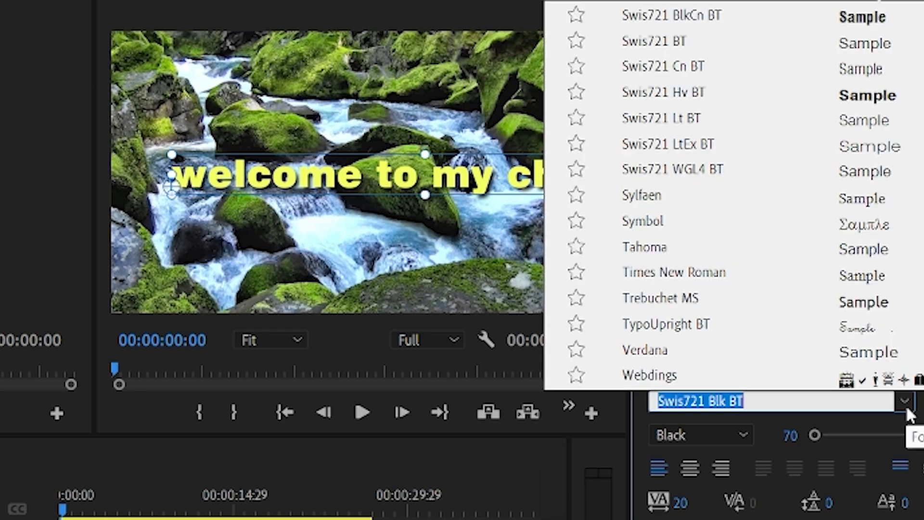
{"action": "scroll", "coordinate": [812, 157], "scroll_direction": "down", "scroll_amount": 3}
{"action": "scroll", "coordinate": [811, 158], "scroll_direction": "down", "scroll_amount": 4}
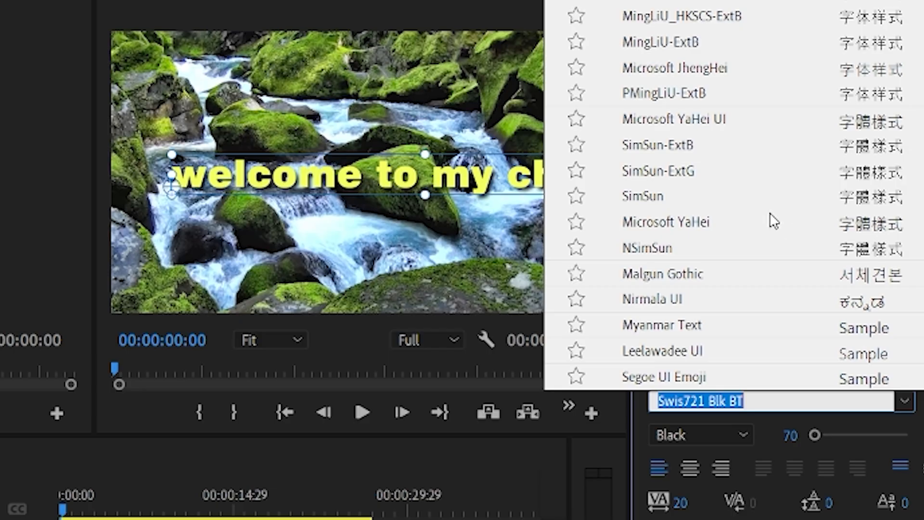
{"action": "scroll", "coordinate": [765, 203], "scroll_direction": "up", "scroll_amount": 8}
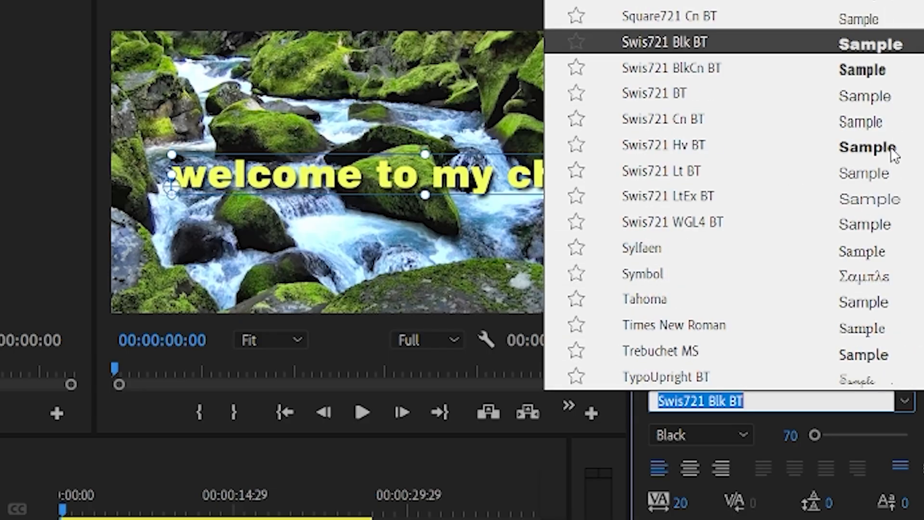
{"action": "left_click", "coordinate": [871, 70]}
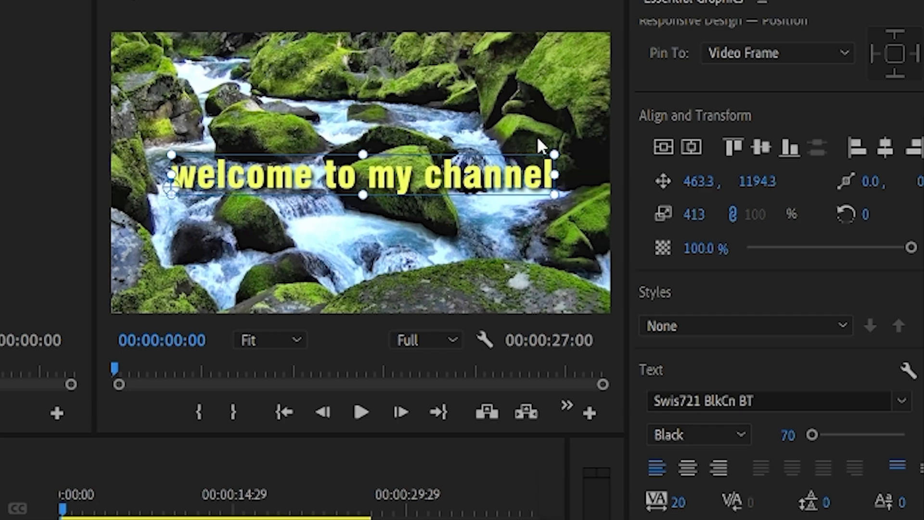
{"action": "left_click", "coordinate": [741, 436]}
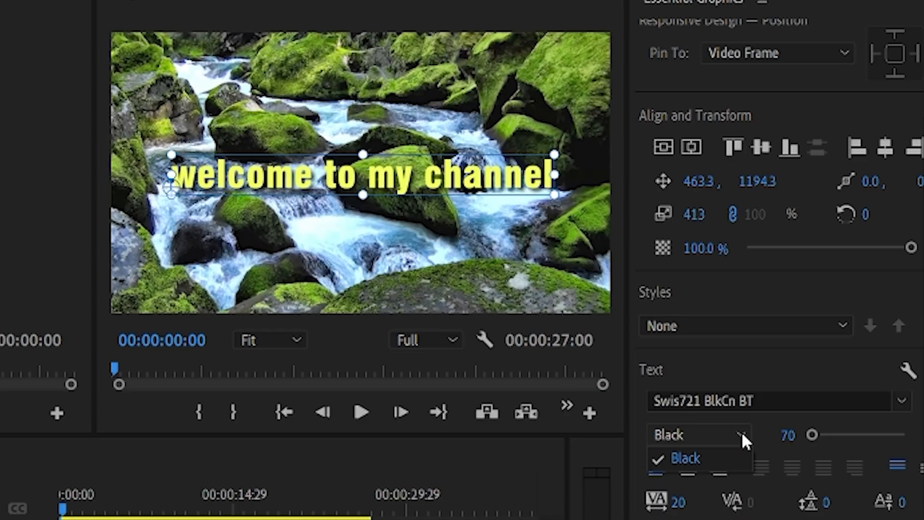
{"action": "left_click", "coordinate": [742, 435]}
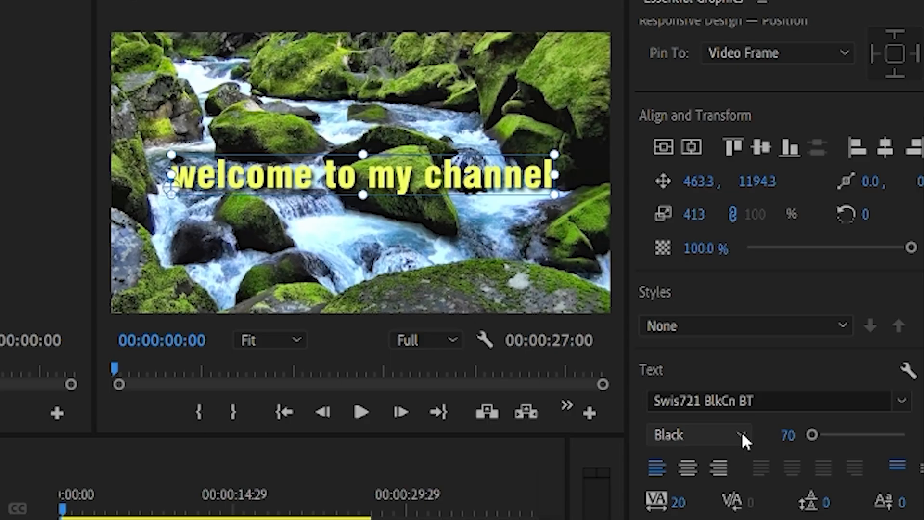
{"action": "left_click", "coordinate": [742, 435]}
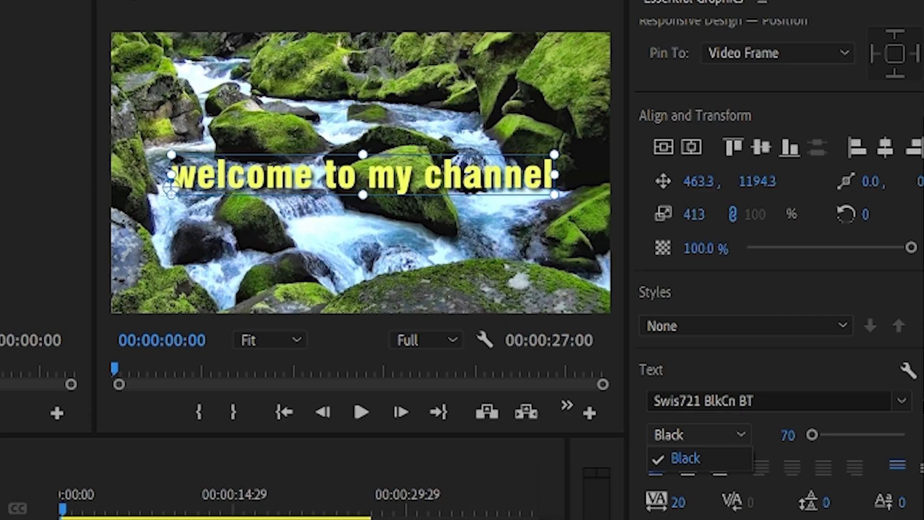
{"action": "scroll", "coordinate": [669, 409], "scroll_direction": "down", "scroll_amount": 3}
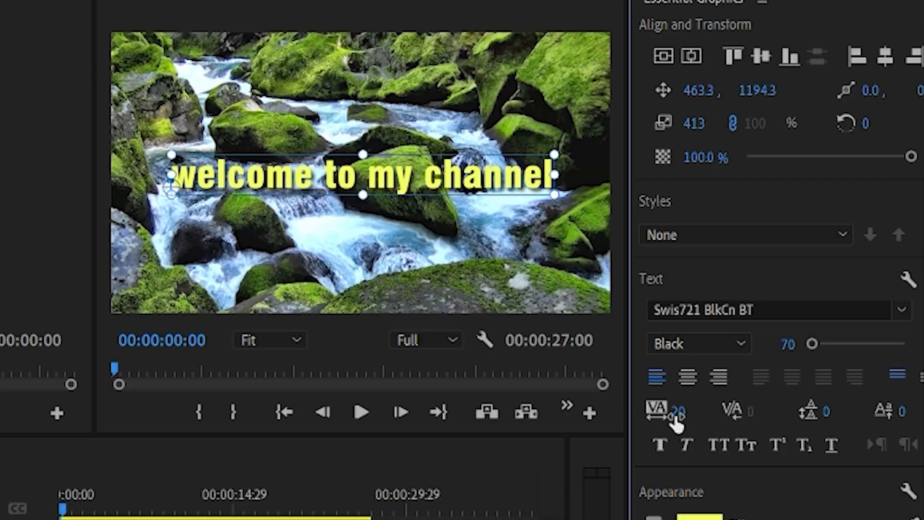
{"action": "left_click_drag", "start_coordinate": [680, 413], "coordinate": [530, 413]}
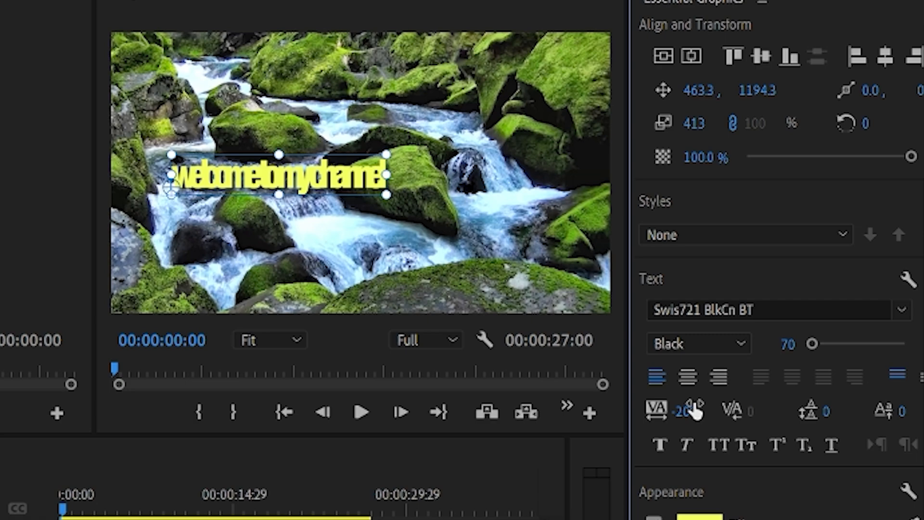
{"action": "left_click_drag", "start_coordinate": [695, 412], "coordinate": [759, 476]}
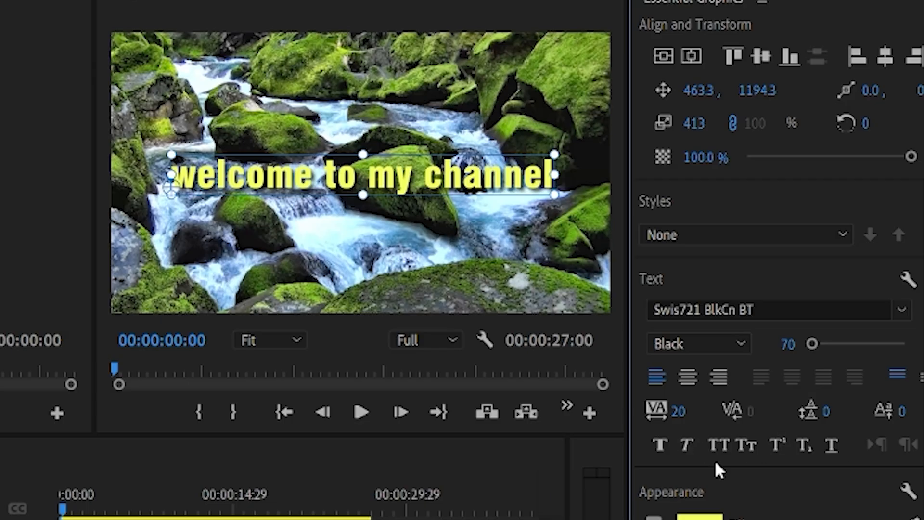
{"action": "left_click", "coordinate": [660, 445]}
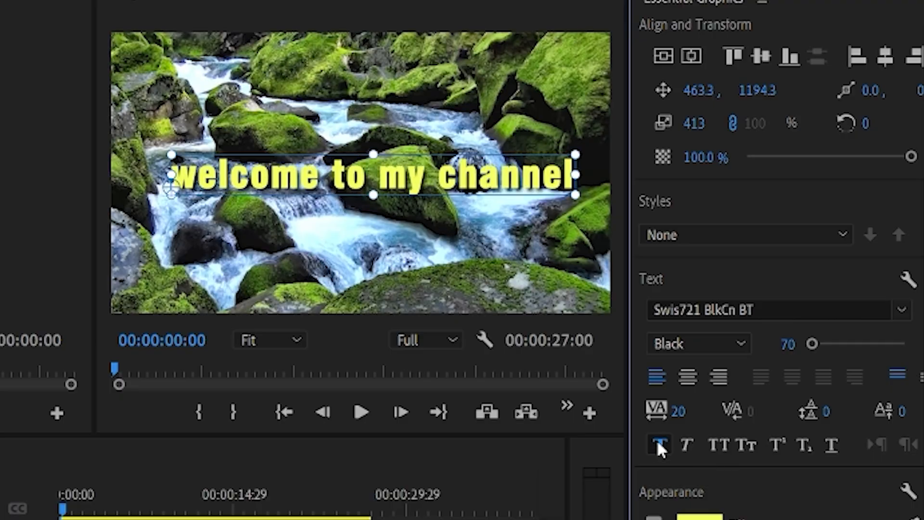
{"action": "left_click", "coordinate": [658, 442]}
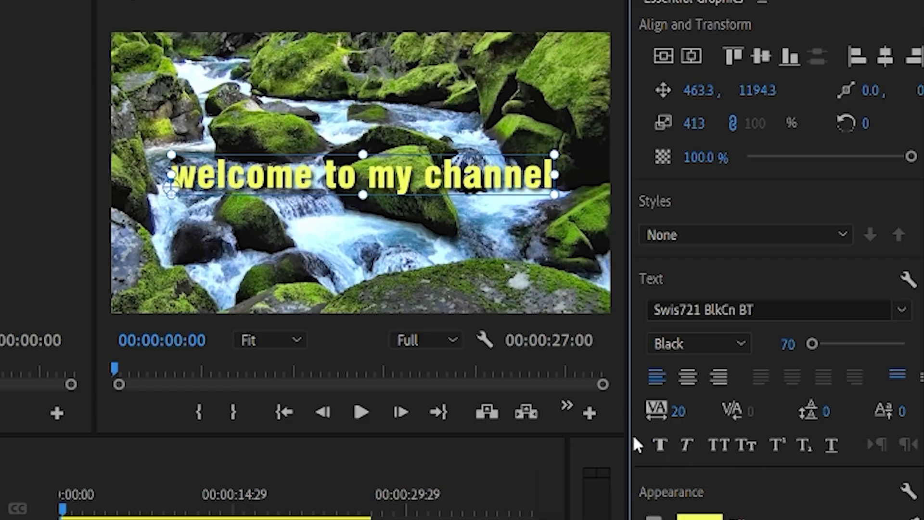
{"action": "left_click", "coordinate": [688, 446]}
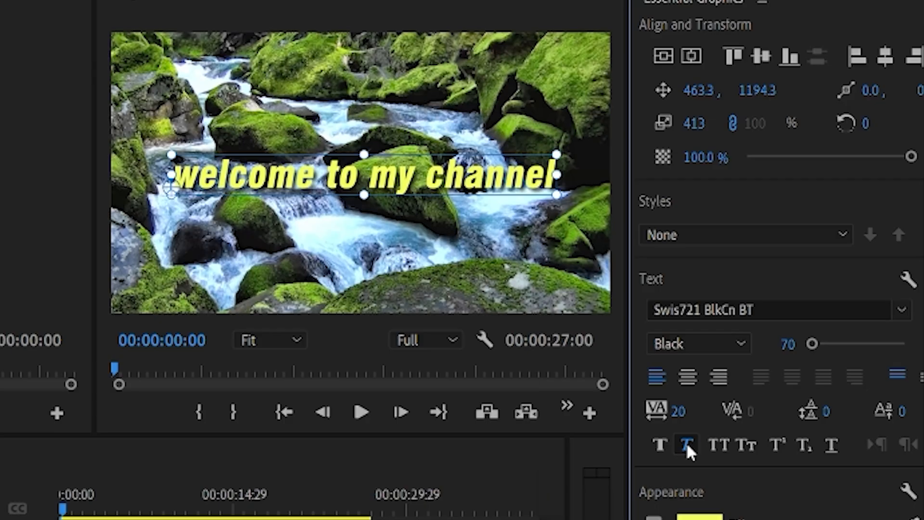
{"action": "left_click", "coordinate": [687, 448]}
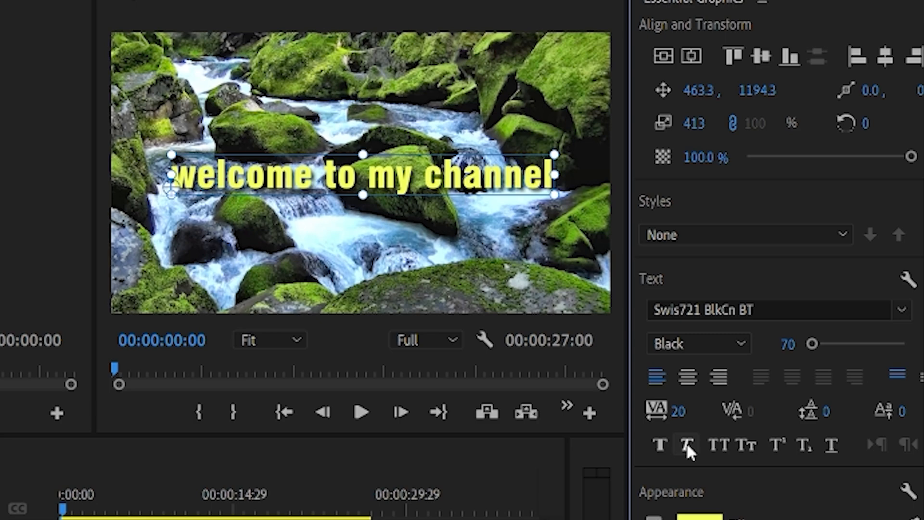
Step: Turn on All Caps so the title reads WELCOME TO MY CHANNEL
{"action": "left_click", "coordinate": [718, 444]}
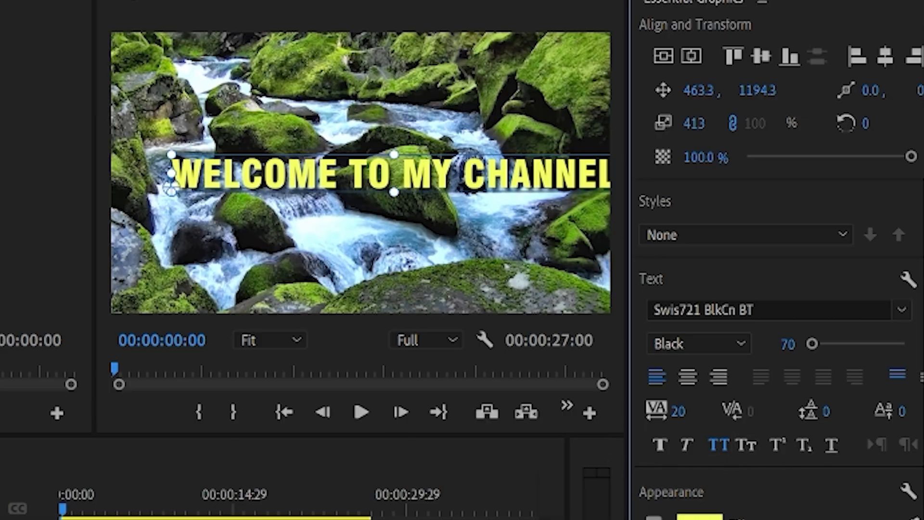
Step: Drag the WELCOME TO MY CHANNEL title slightly left to fit inside the frame
{"action": "scroll", "coordinate": [654, 405], "scroll_direction": "down", "scroll_amount": 5}
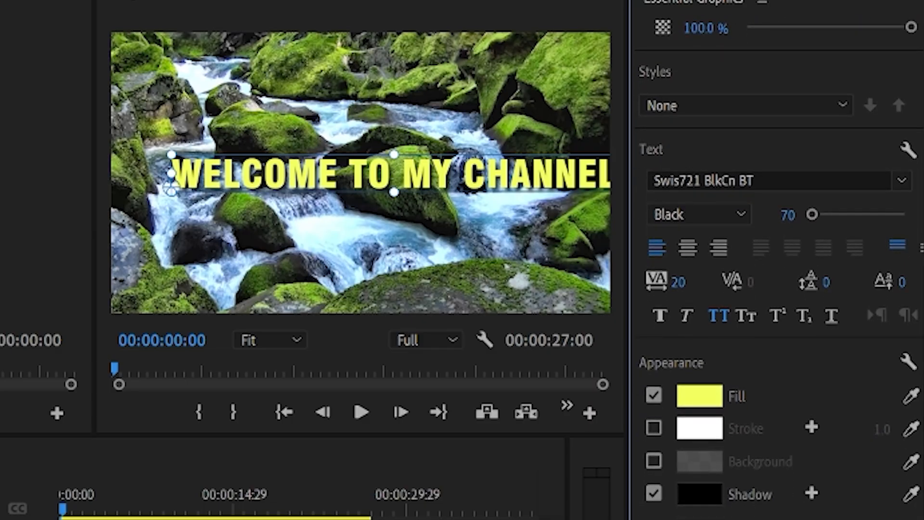
{"action": "left_click_drag", "start_coordinate": [550, 177], "coordinate": [518, 173]}
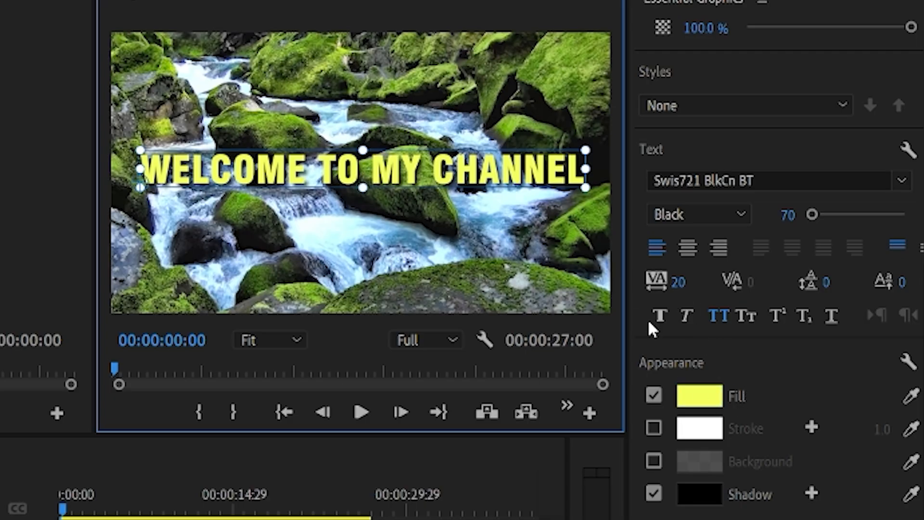
Step: Open the title's Fill colour picker and preview white FFFFFF in place of yellow
{"action": "left_click", "coordinate": [696, 395]}
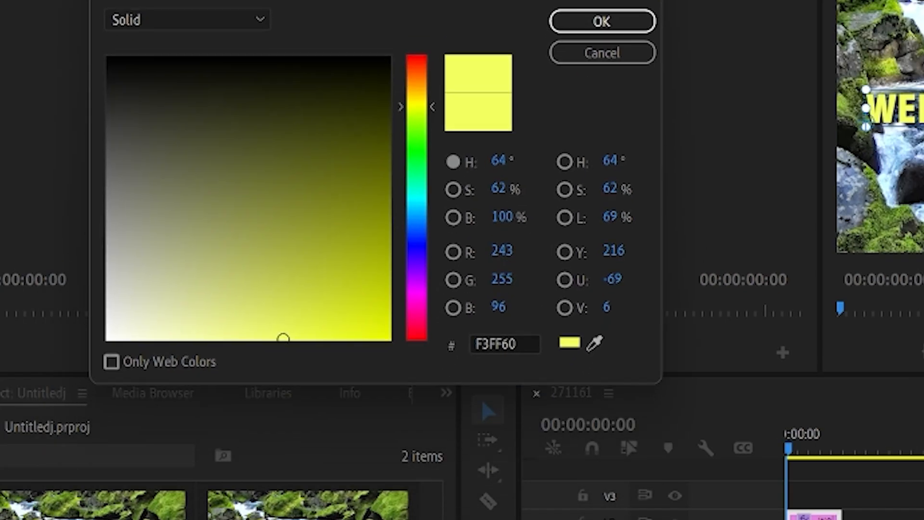
{"action": "left_click_drag", "start_coordinate": [324, 5], "coordinate": [327, 0]}
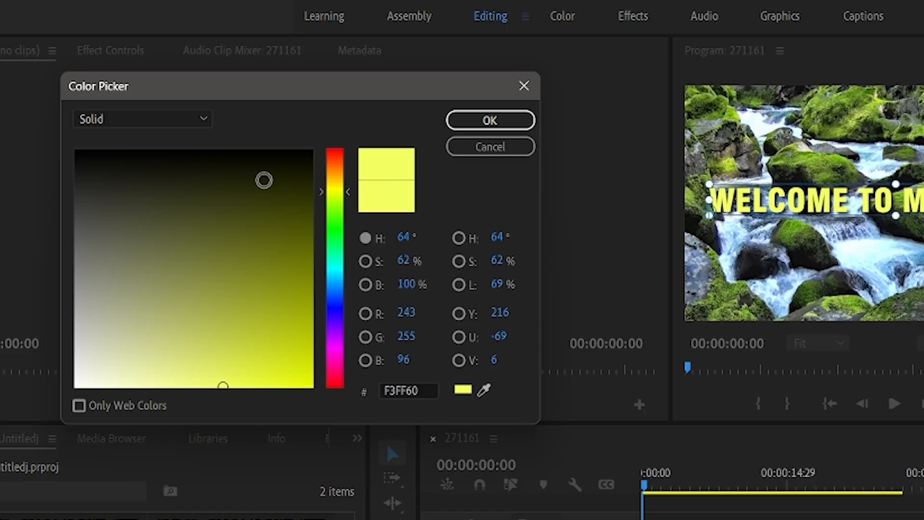
{"action": "left_click", "coordinate": [484, 386]}
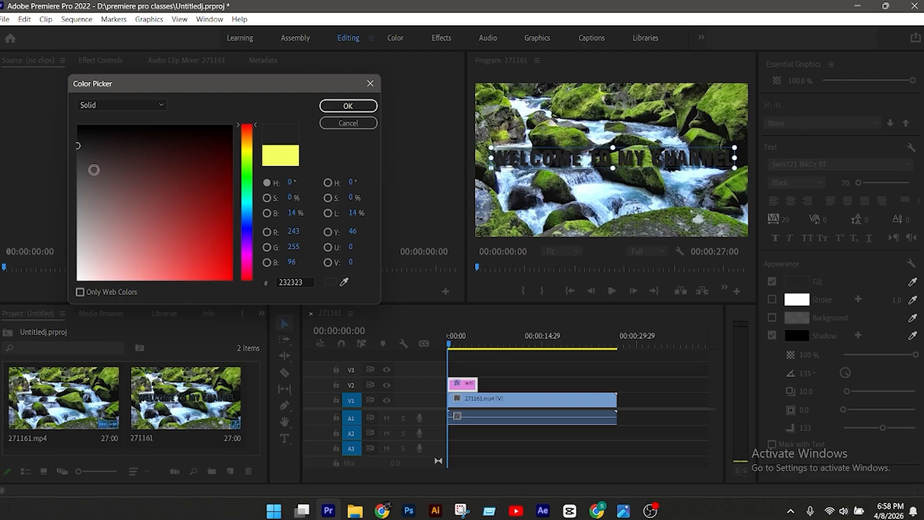
{"action": "left_click_drag", "start_coordinate": [99, 217], "coordinate": [30, 408]}
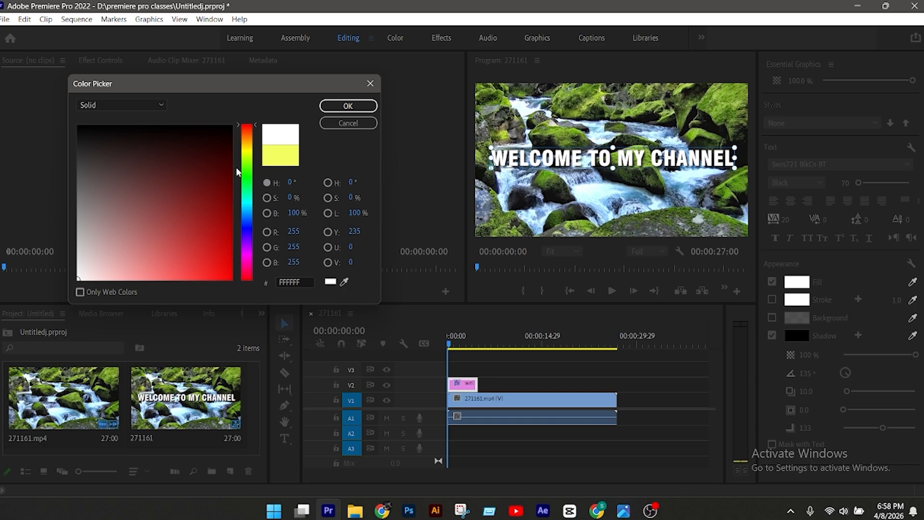
Step: After trying grey and blue-violet, set the title fill to off-white FBFBF4 and confirm
{"action": "mouse_move", "coordinate": [244, 126]}
{"action": "left_mouse_down"}
{"action": "mouse_move", "coordinate": [256, 128]}
{"action": "mouse_move", "coordinate": [259, 182]}
{"action": "left_mouse_up"}
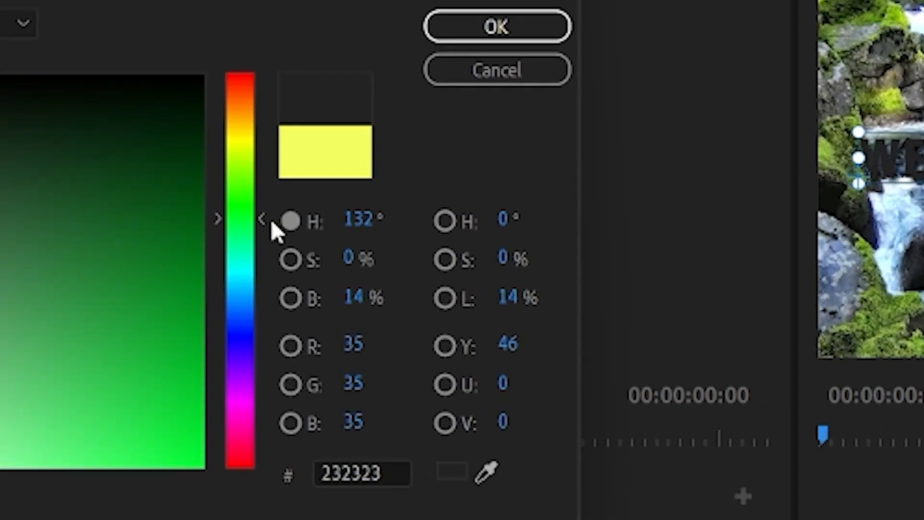
{"action": "mouse_move", "coordinate": [272, 221]}
{"action": "left_mouse_down"}
{"action": "mouse_move", "coordinate": [249, 416]}
{"action": "mouse_move", "coordinate": [231, 304]}
{"action": "mouse_move", "coordinate": [236, 241]}
{"action": "left_mouse_up"}
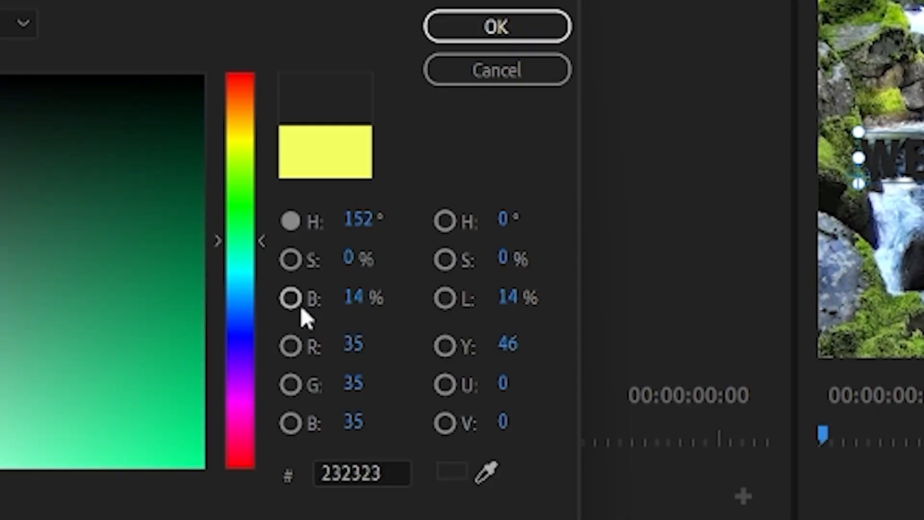
{"action": "left_click", "coordinate": [487, 471]}
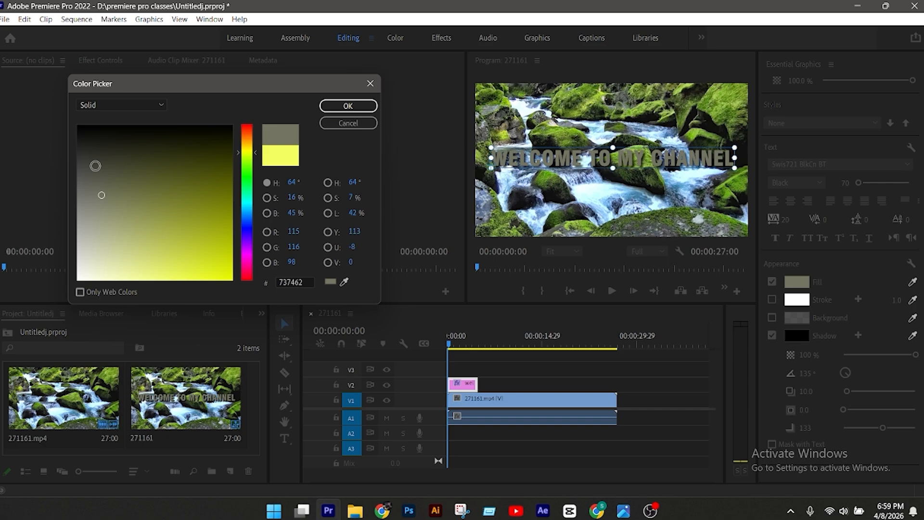
{"action": "mouse_move", "coordinate": [95, 166]}
{"action": "left_mouse_down"}
{"action": "mouse_move", "coordinate": [97, 238]}
{"action": "mouse_move", "coordinate": [78, 289]}
{"action": "mouse_move", "coordinate": [106, 264]}
{"action": "mouse_move", "coordinate": [101, 252]}
{"action": "mouse_move", "coordinate": [81, 277]}
{"action": "left_mouse_up"}
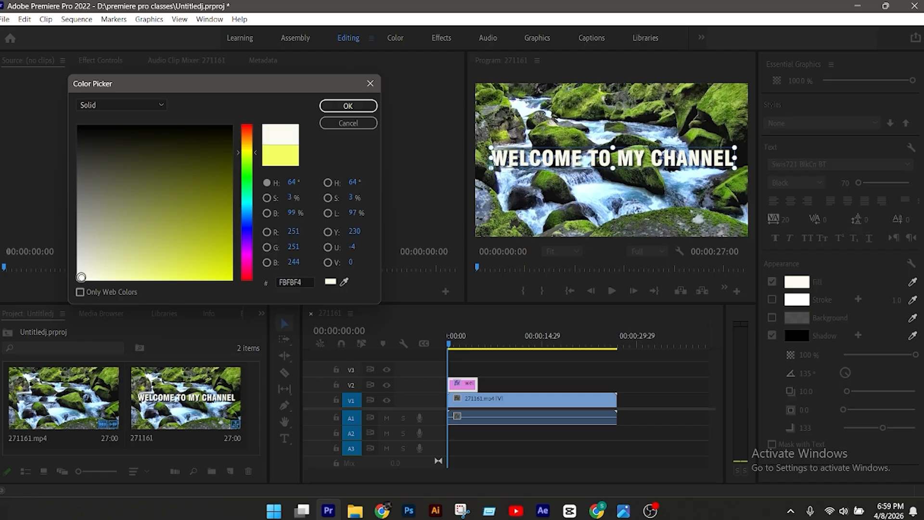
{"action": "left_click", "coordinate": [343, 108]}
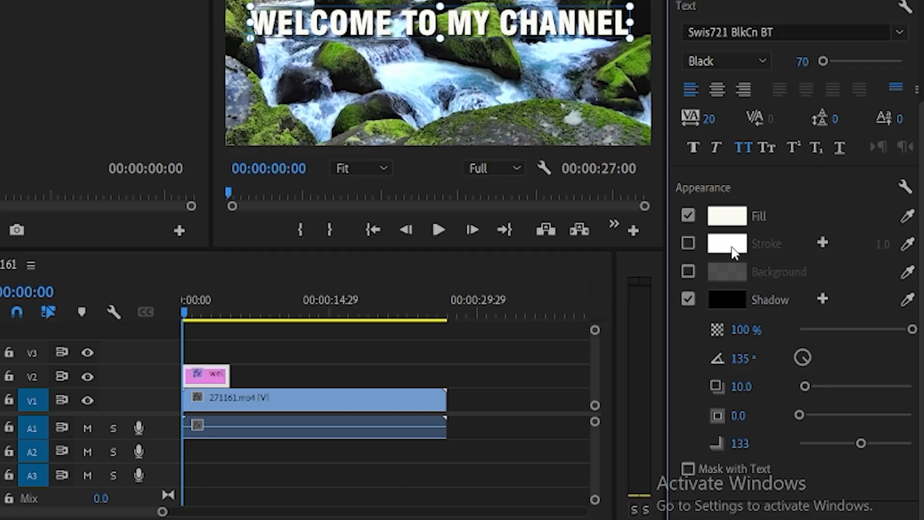
Step: Add an 8.0-wide red (F63333) stroke around the white WELCOME TO MY CHANNEL text
{"action": "left_click", "coordinate": [689, 242]}
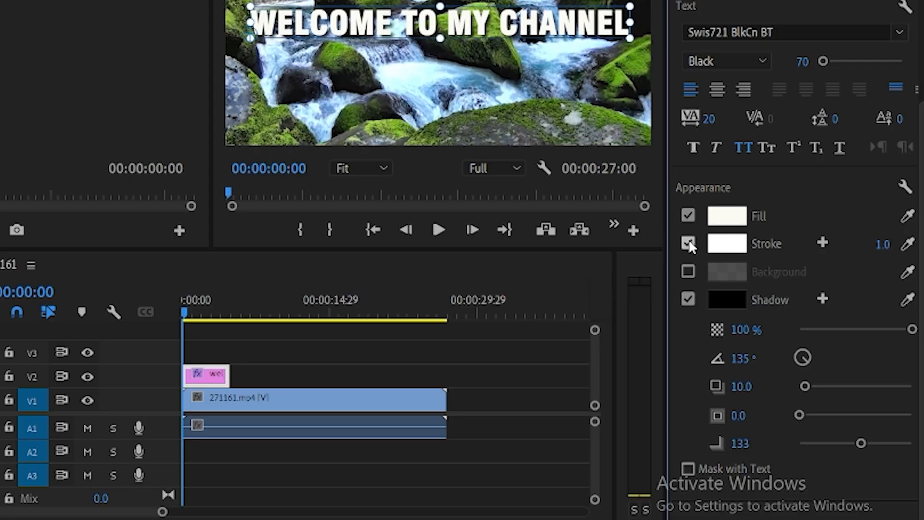
{"action": "left_click", "coordinate": [883, 246]}
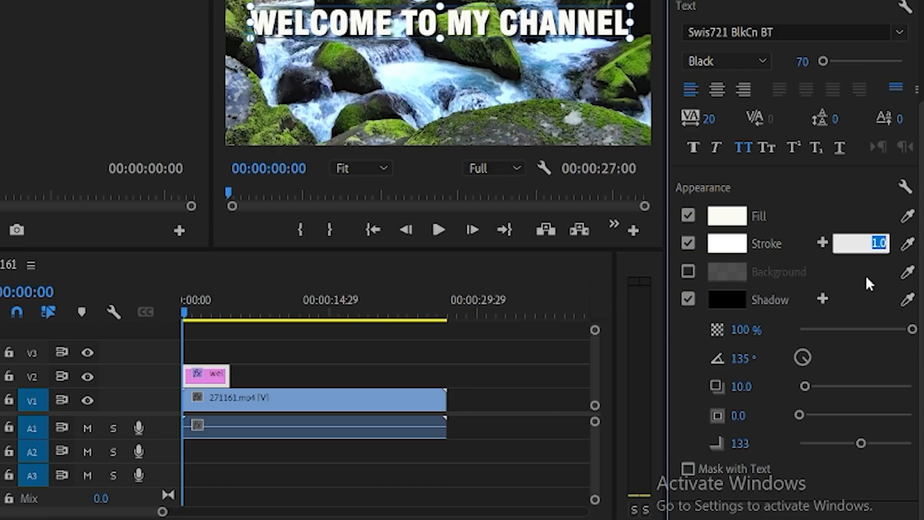
{"action": "type", "text": "8"}
{"action": "key", "text": "Return"}
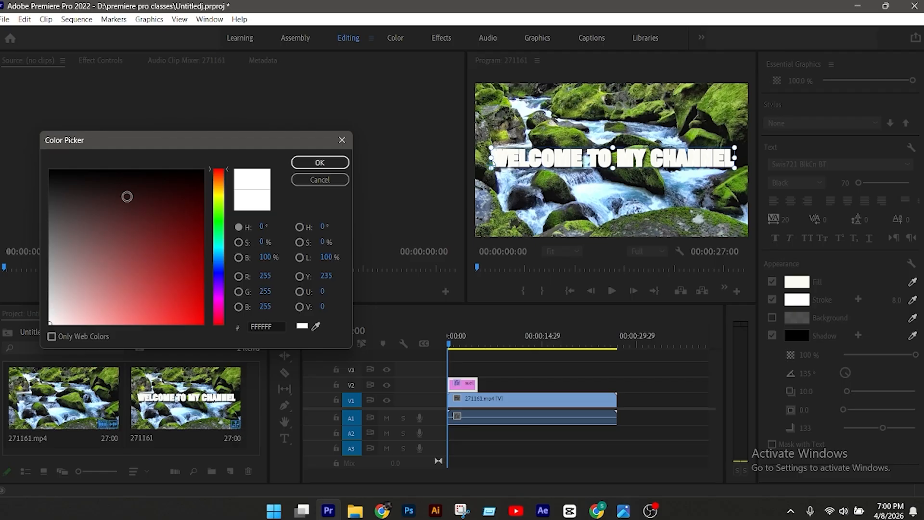
{"action": "mouse_move", "coordinate": [128, 197]}
{"action": "left_mouse_down"}
{"action": "mouse_move", "coordinate": [176, 307]}
{"action": "mouse_move", "coordinate": [171, 318]}
{"action": "left_mouse_up"}
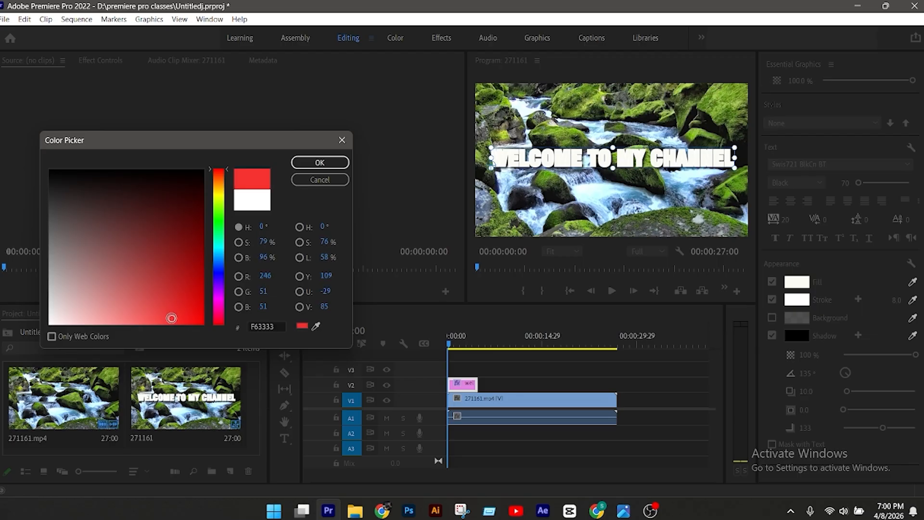
{"action": "left_click", "coordinate": [314, 164]}
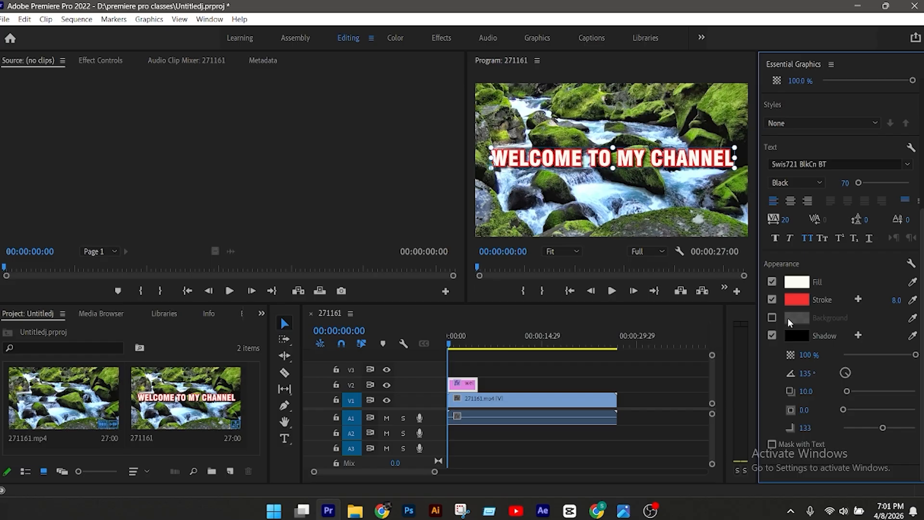
Step: Enable the title's background and set its colour to near-black 030303
{"action": "left_click", "coordinate": [773, 318]}
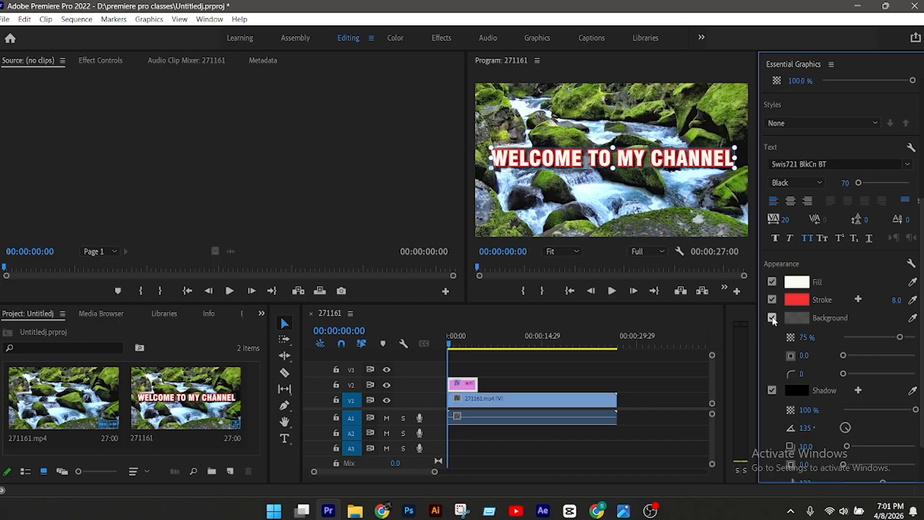
{"action": "left_click", "coordinate": [772, 318]}
{"action": "left_click", "coordinate": [803, 319]}
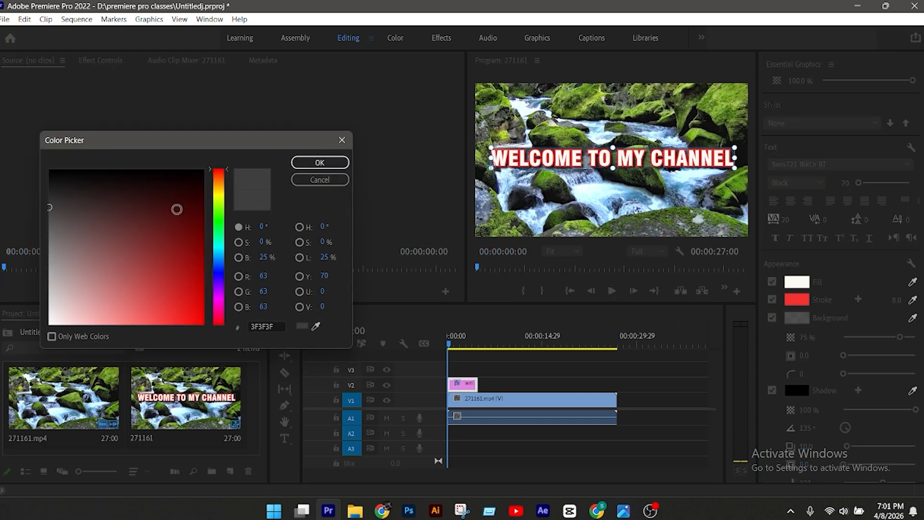
{"action": "left_click", "coordinate": [173, 233]}
{"action": "mouse_move", "coordinate": [173, 233]}
{"action": "left_mouse_down"}
{"action": "mouse_move", "coordinate": [186, 249]}
{"action": "mouse_move", "coordinate": [182, 265]}
{"action": "mouse_move", "coordinate": [108, 244]}
{"action": "mouse_move", "coordinate": [61, 170]}
{"action": "left_mouse_up"}
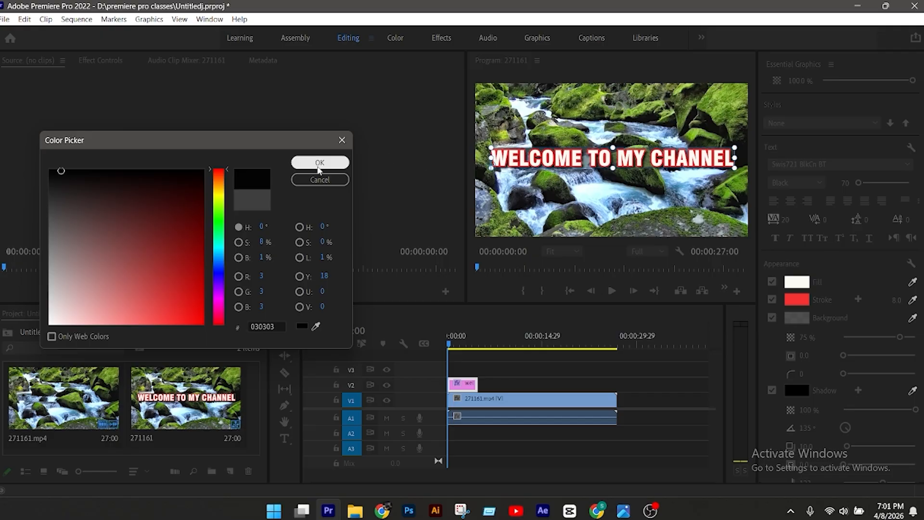
{"action": "left_click", "coordinate": [331, 168]}
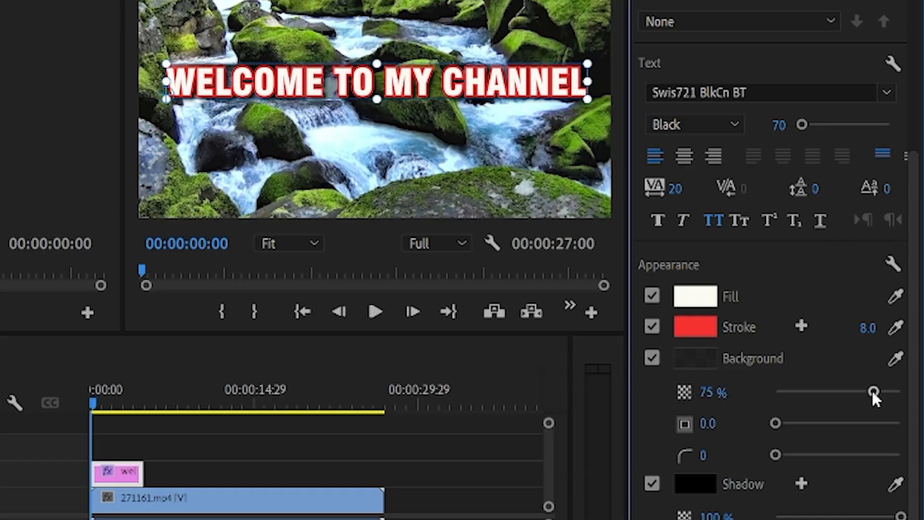
Step: Set the title background to 100% opacity, size 22.7 and corner radius 100
{"action": "left_click_drag", "start_coordinate": [873, 392], "coordinate": [908, 391]}
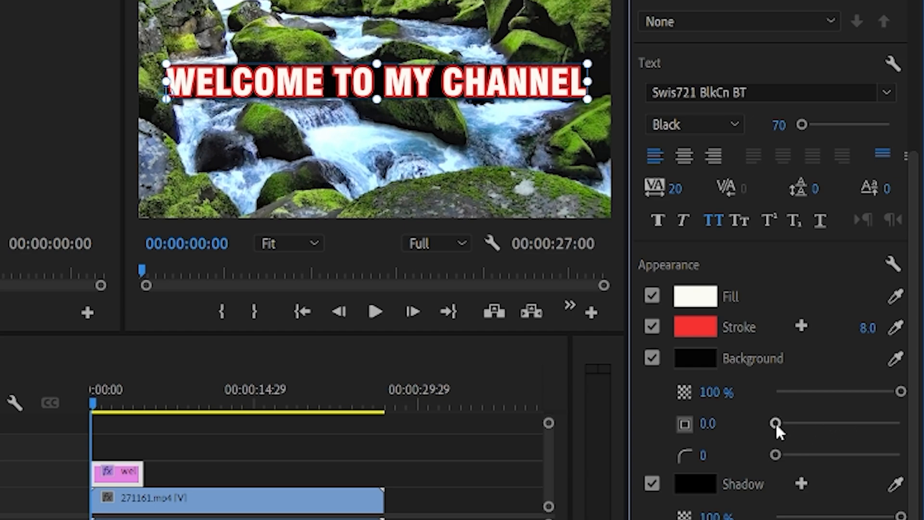
{"action": "left_click_drag", "start_coordinate": [776, 425], "coordinate": [802, 426]}
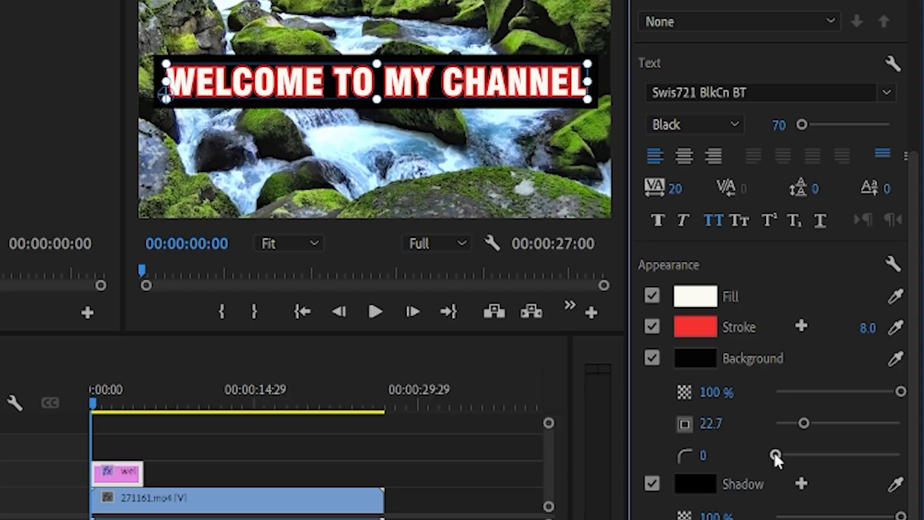
{"action": "left_click_drag", "start_coordinate": [775, 454], "coordinate": [805, 457]}
{"action": "left_click_drag", "start_coordinate": [804, 455], "coordinate": [920, 458]}
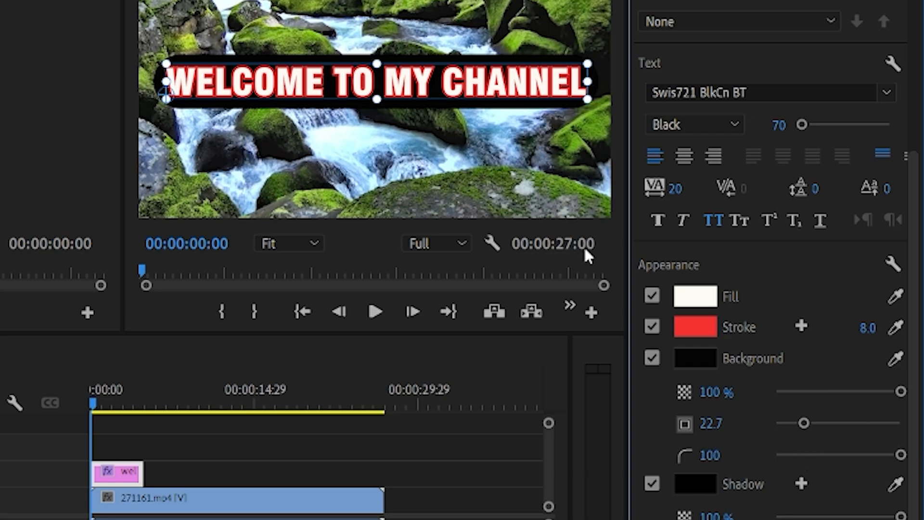
{"action": "left_click", "coordinate": [530, 148]}
{"action": "left_click", "coordinate": [477, 88]}
{"action": "left_click_drag", "start_coordinate": [912, 226], "coordinate": [921, 369]}
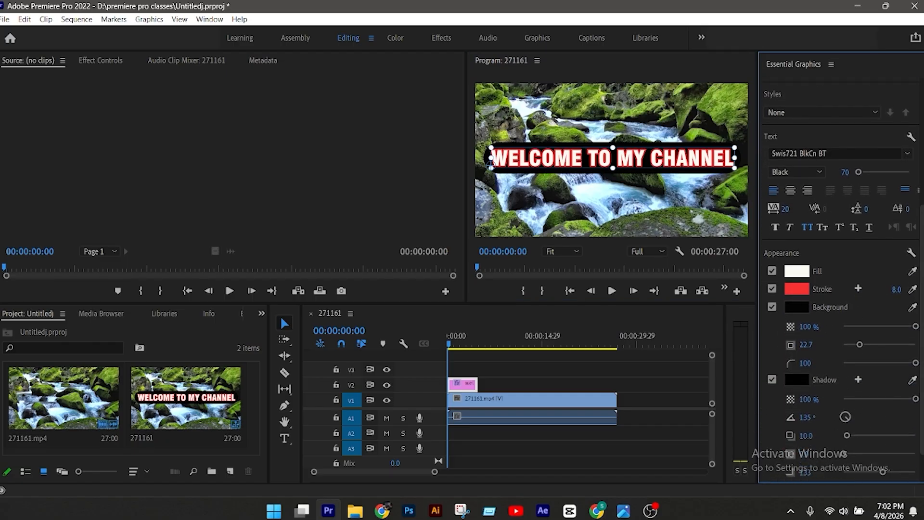
Step: Switch off the black background box behind the title
{"action": "left_click", "coordinate": [792, 311]}
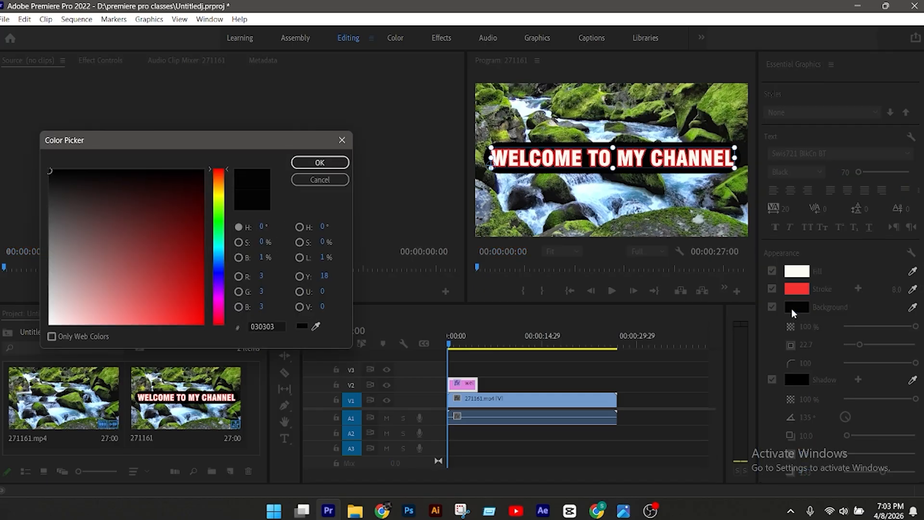
{"action": "left_click", "coordinate": [344, 140]}
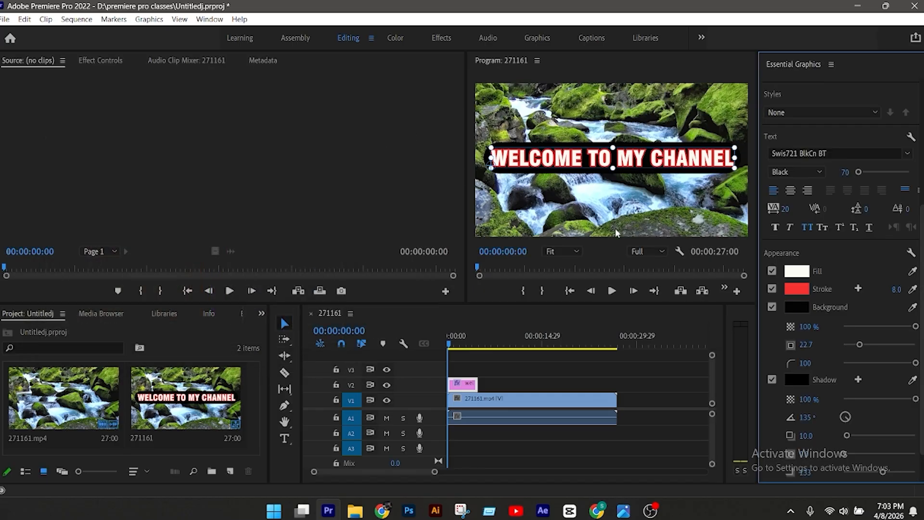
{"action": "left_click", "coordinate": [772, 308]}
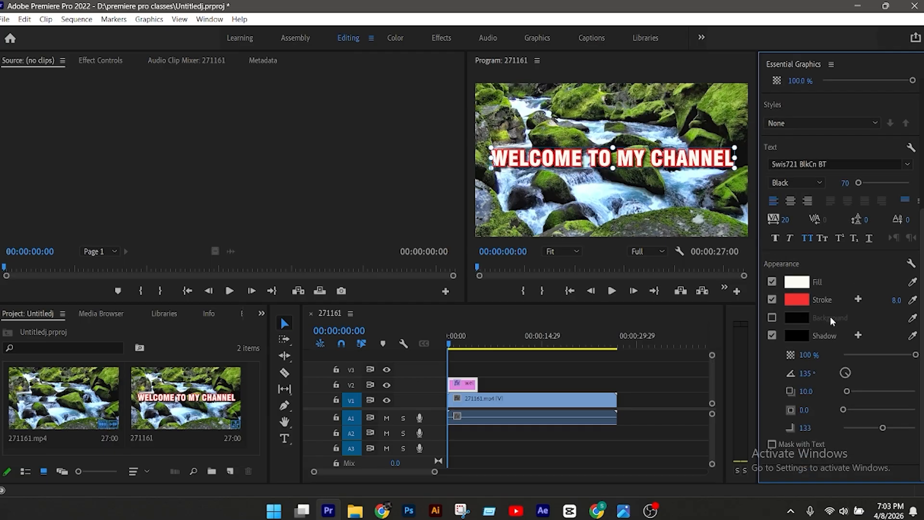
Step: Change the title's shadow colour to very dark red 080101
{"action": "left_click", "coordinate": [797, 335]}
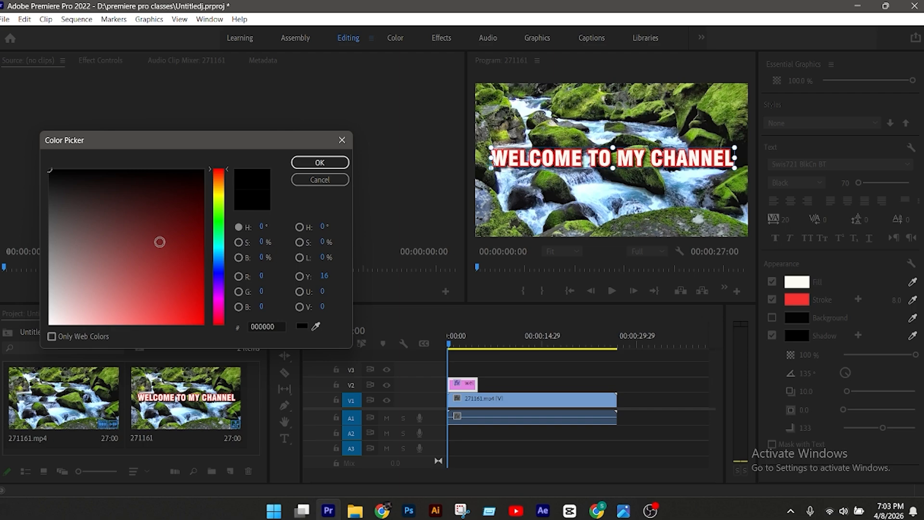
{"action": "mouse_move", "coordinate": [160, 242]}
{"action": "left_mouse_down"}
{"action": "mouse_move", "coordinate": [134, 179]}
{"action": "mouse_move", "coordinate": [183, 173]}
{"action": "left_mouse_up"}
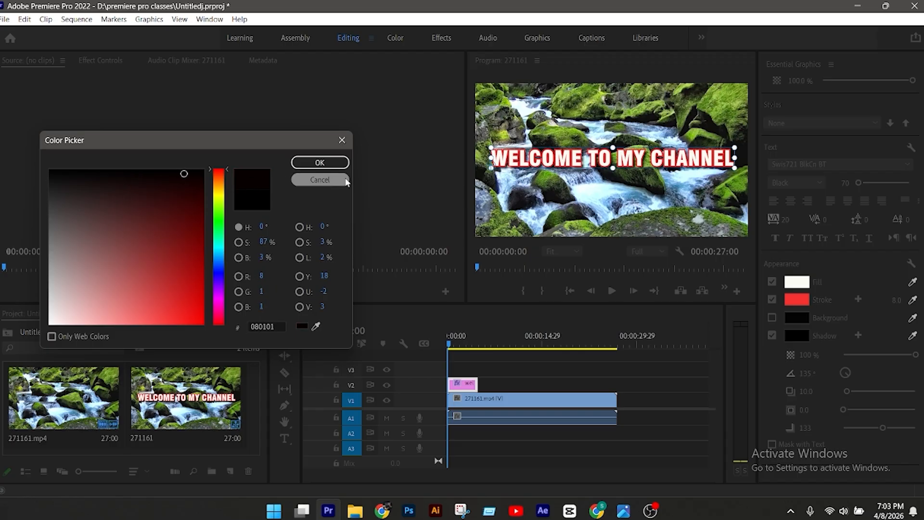
{"action": "left_click", "coordinate": [321, 162]}
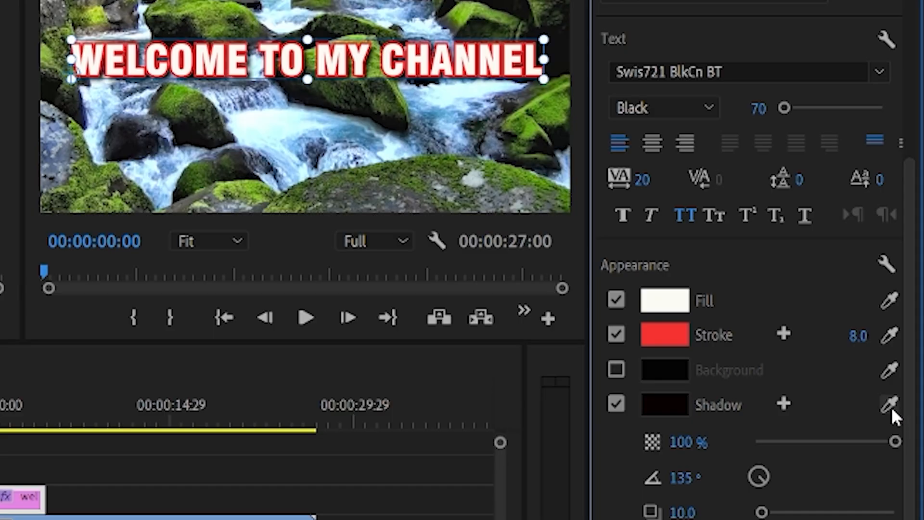
Step: Return the shadow opacity to 100% after testing lower values
{"action": "left_click_drag", "start_coordinate": [894, 441], "coordinate": [778, 440]}
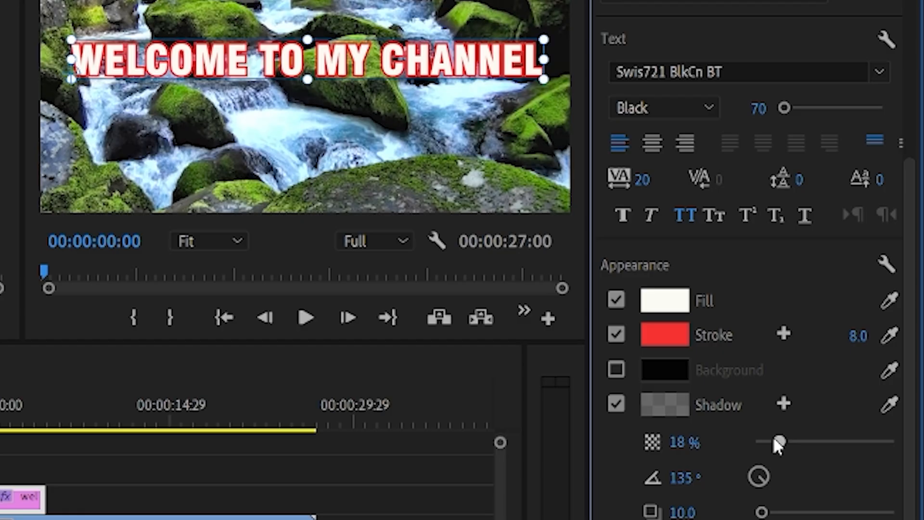
{"action": "left_click_drag", "start_coordinate": [778, 440], "coordinate": [754, 440]}
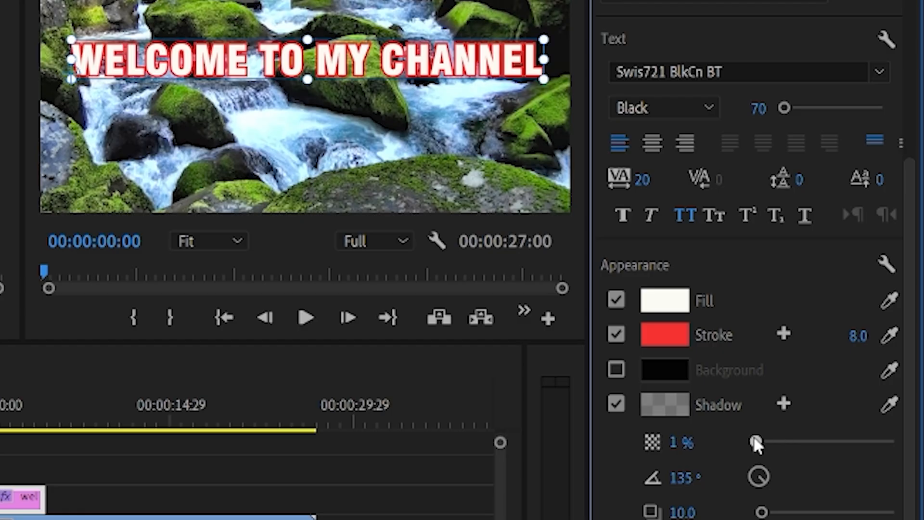
{"action": "left_click_drag", "start_coordinate": [756, 441], "coordinate": [910, 446]}
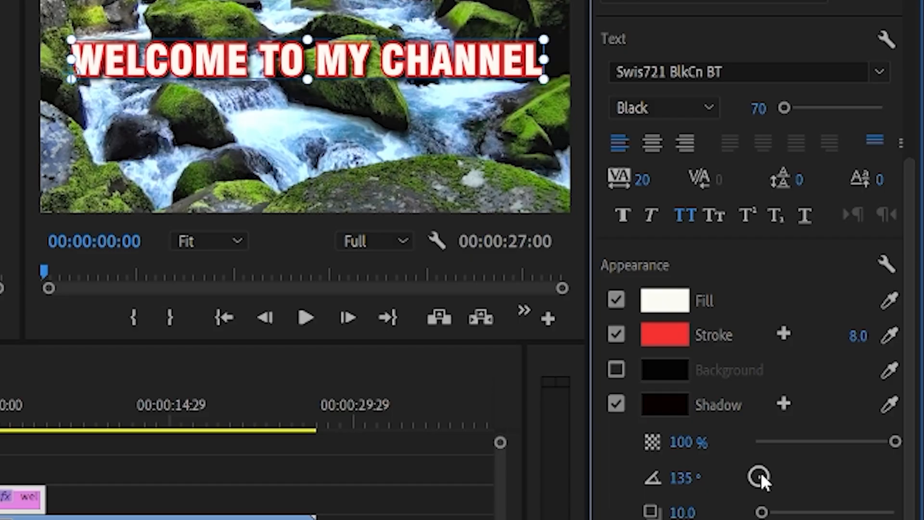
Step: Increase the shadow distance to 18.5
{"action": "left_click_drag", "start_coordinate": [762, 512], "coordinate": [784, 513]}
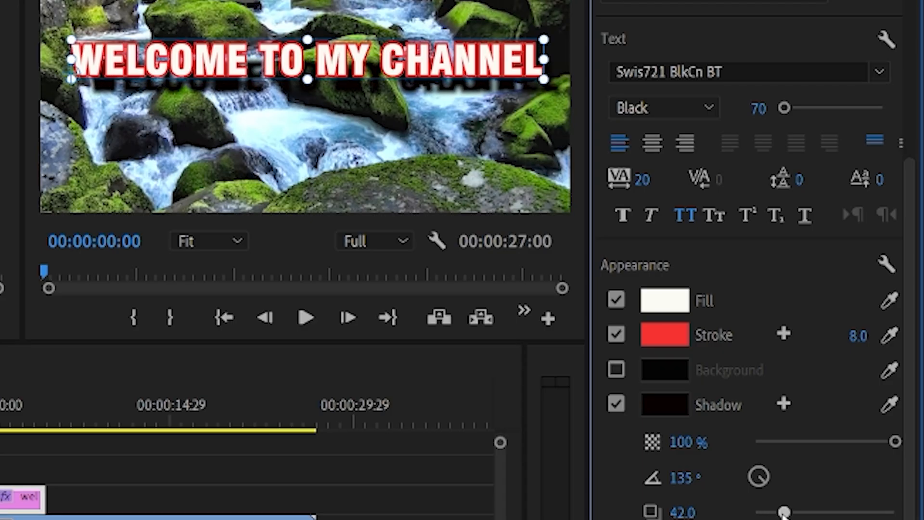
{"action": "left_click_drag", "start_coordinate": [784, 513], "coordinate": [845, 513]}
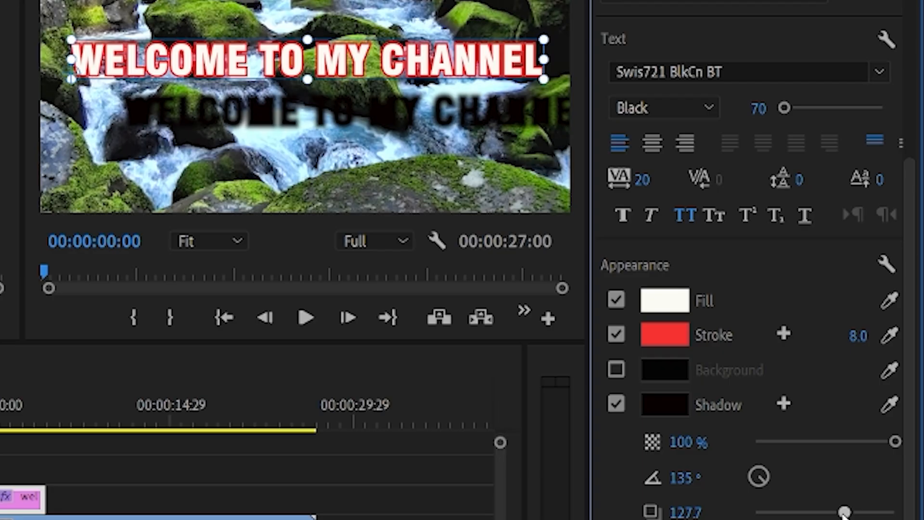
{"action": "left_click_drag", "start_coordinate": [845, 514], "coordinate": [764, 483]}
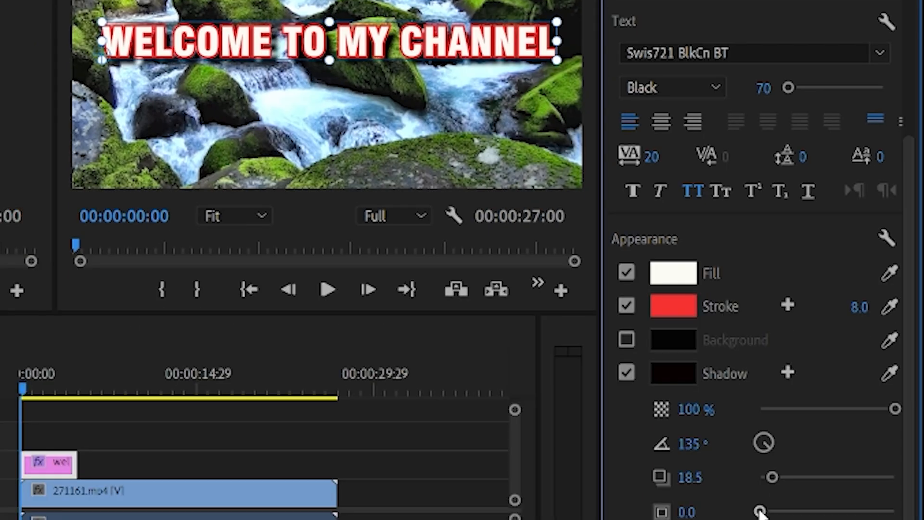
Step: Test the shadow size and blur sliders, leaving size at 0.0 and blur near 0
{"action": "left_click_drag", "start_coordinate": [760, 511], "coordinate": [897, 512]}
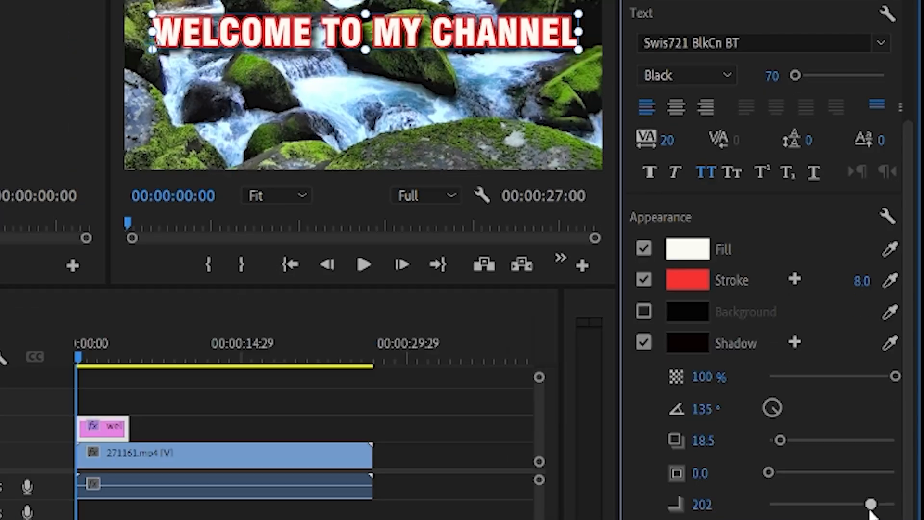
{"action": "mouse_move", "coordinate": [870, 513]}
{"action": "left_mouse_down"}
{"action": "mouse_move", "coordinate": [881, 512]}
{"action": "mouse_move", "coordinate": [860, 515]}
{"action": "mouse_move", "coordinate": [878, 514]}
{"action": "left_mouse_up"}
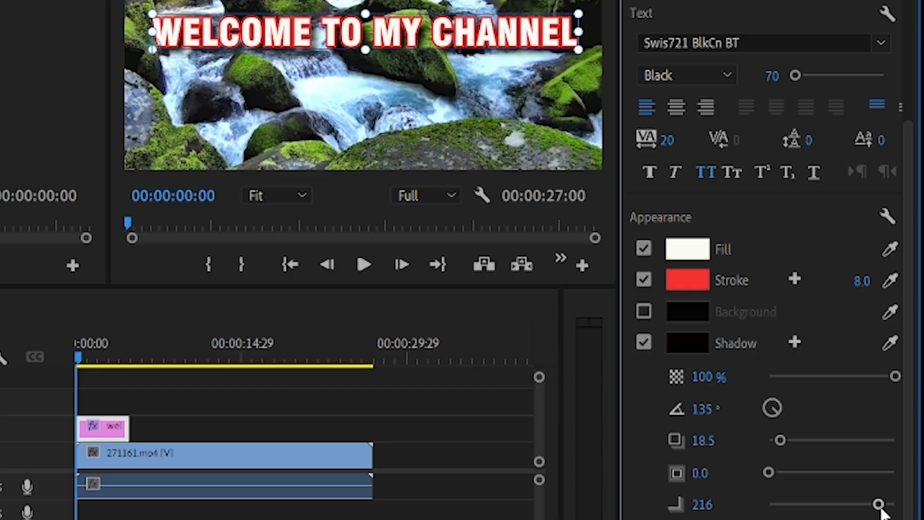
{"action": "left_click_drag", "start_coordinate": [878, 505], "coordinate": [704, 509]}
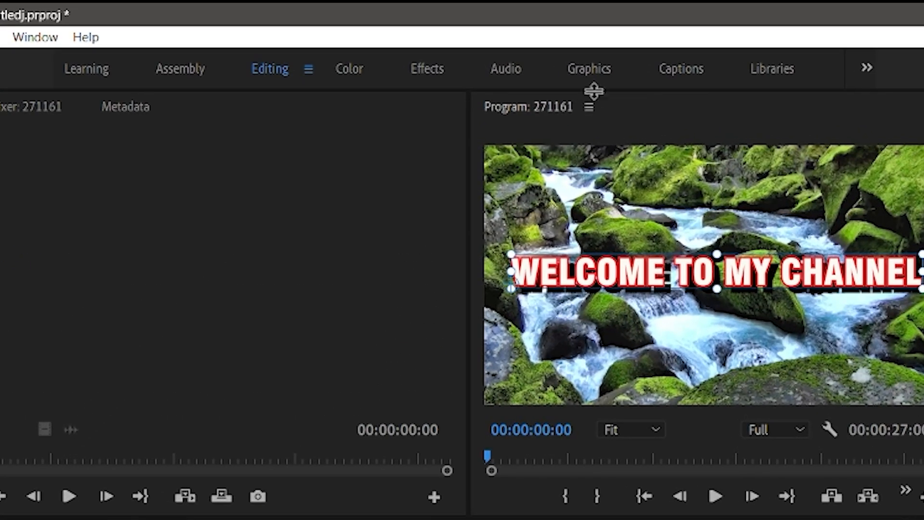
Step: Switch to the Graphics workspace and scroll Essential Graphics up to the Edit tab
{"action": "left_click", "coordinate": [596, 69]}
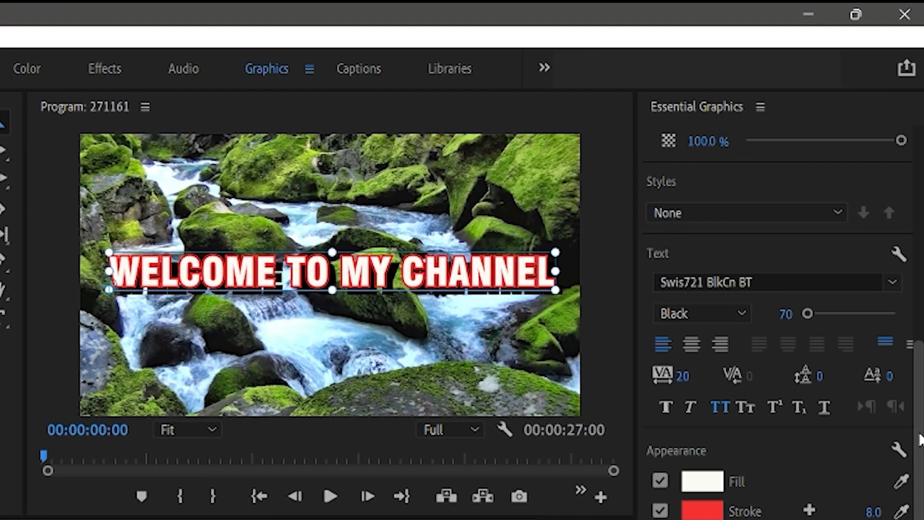
{"action": "left_click_drag", "start_coordinate": [921, 439], "coordinate": [920, 220]}
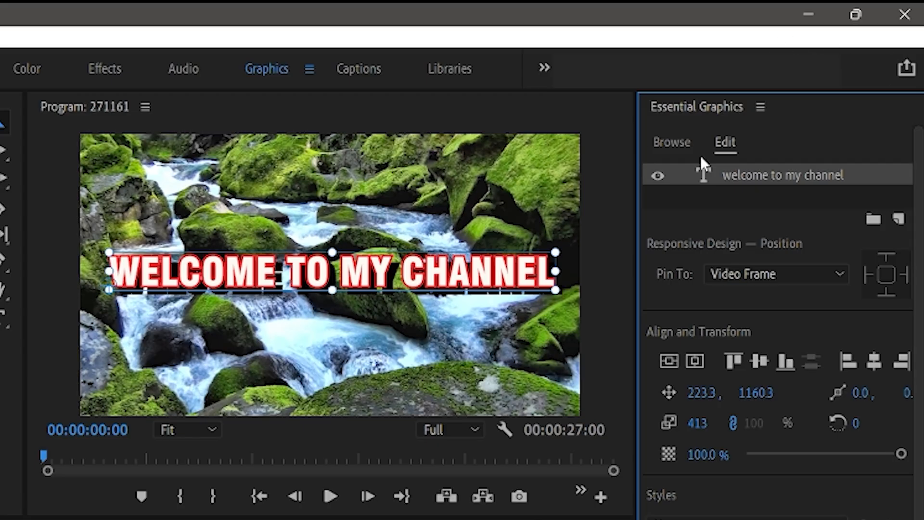
Step: Browse the My Templates list in Essential Graphics and select Modern Title
{"action": "left_click", "coordinate": [669, 144]}
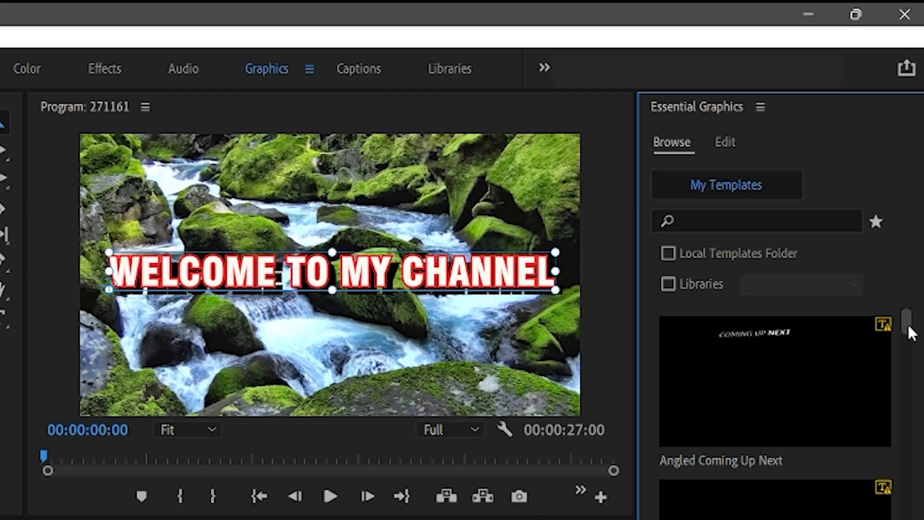
{"action": "left_click_drag", "start_coordinate": [907, 327], "coordinate": [901, 475]}
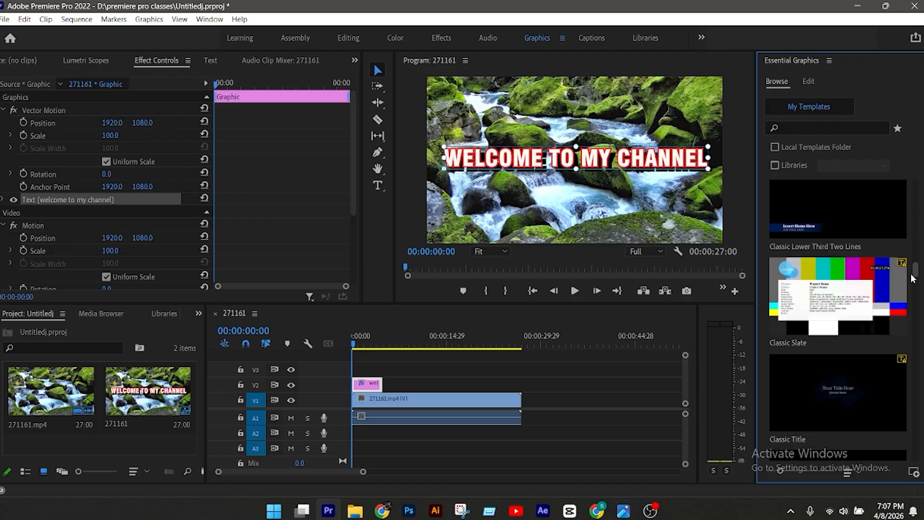
{"action": "left_click_drag", "start_coordinate": [914, 278], "coordinate": [914, 295]}
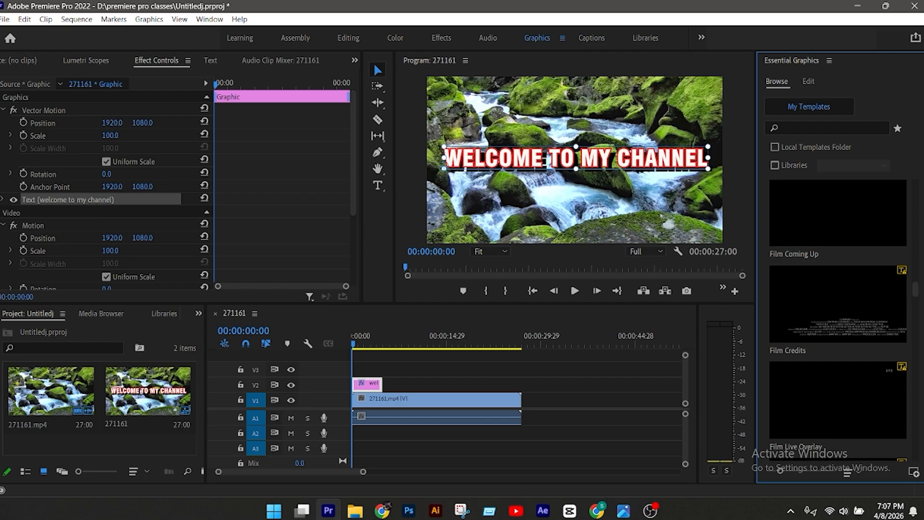
{"action": "mouse_move", "coordinate": [889, 323]}
{"action": "scroll", "coordinate": [915, 294], "scroll_direction": "down", "scroll_amount": 4}
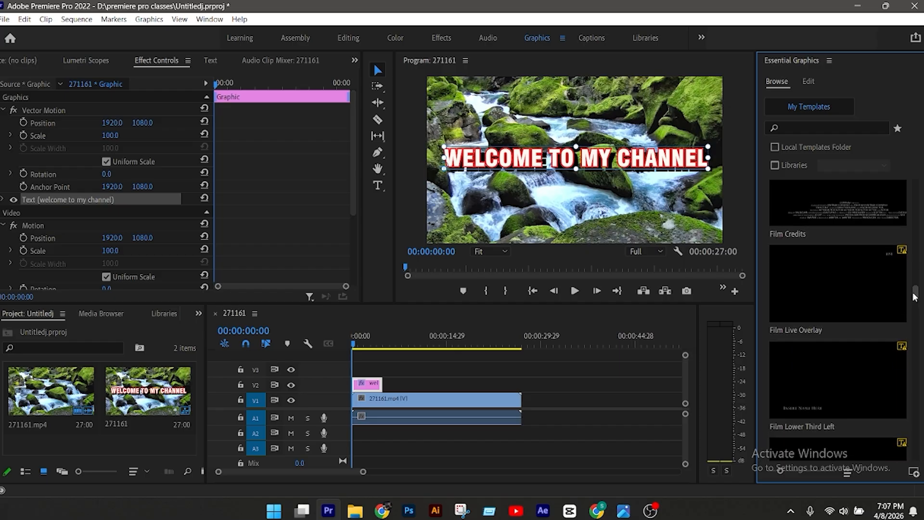
{"action": "scroll", "coordinate": [914, 300], "scroll_direction": "down", "scroll_amount": 2}
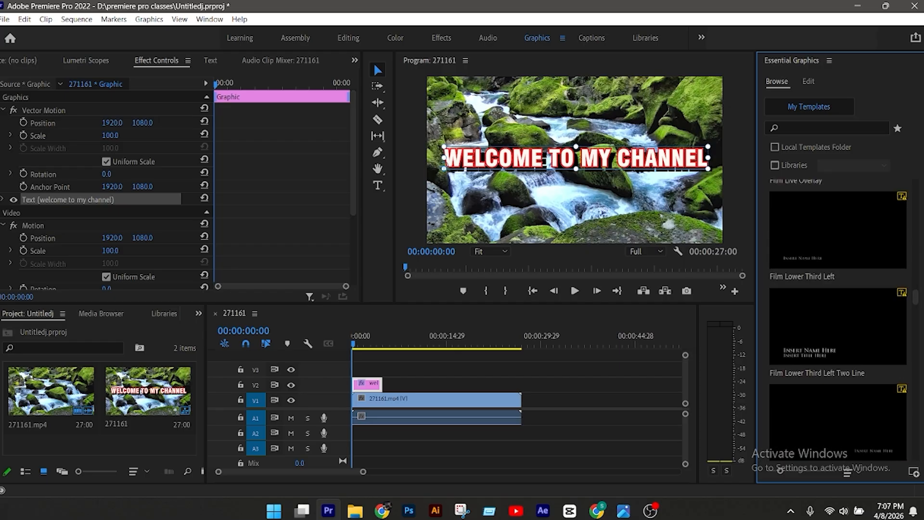
{"action": "scroll", "coordinate": [917, 308], "scroll_direction": "up", "scroll_amount": 2}
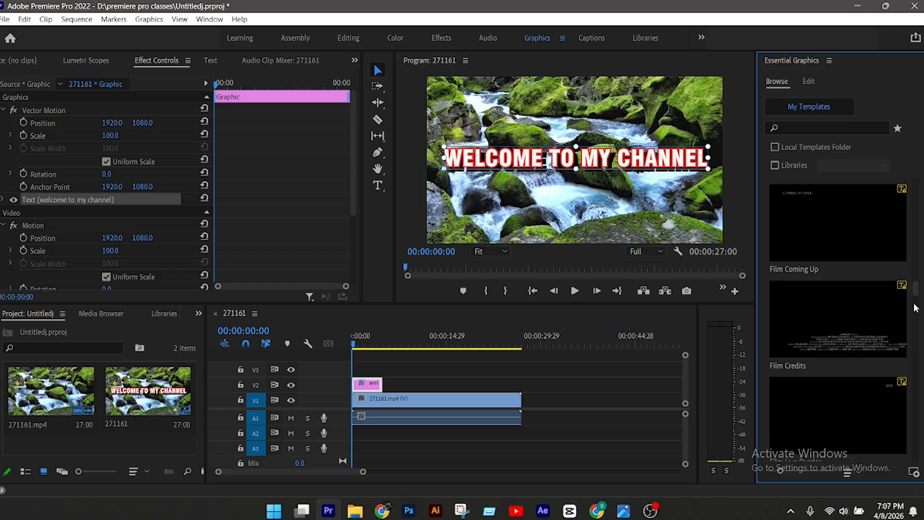
{"action": "scroll", "coordinate": [917, 308], "scroll_direction": "down", "scroll_amount": 5}
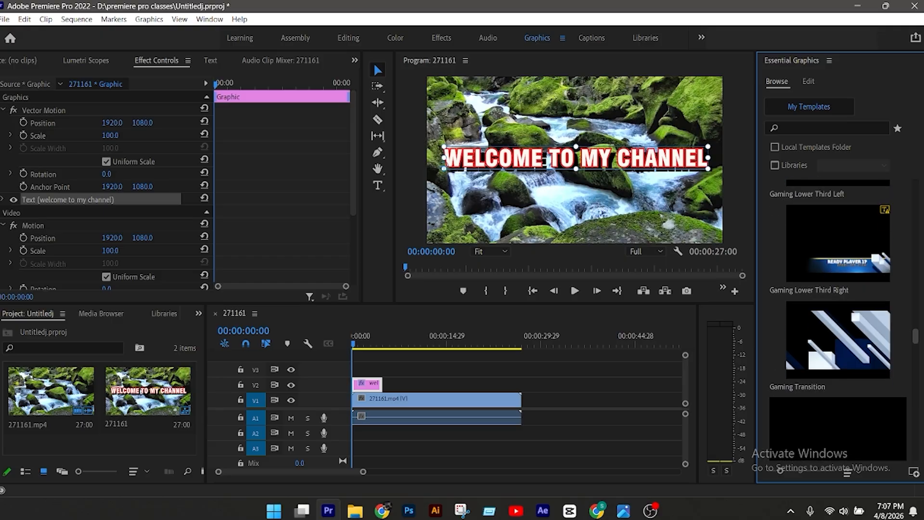
{"action": "scroll", "coordinate": [838, 285], "scroll_direction": "down", "scroll_amount": 8}
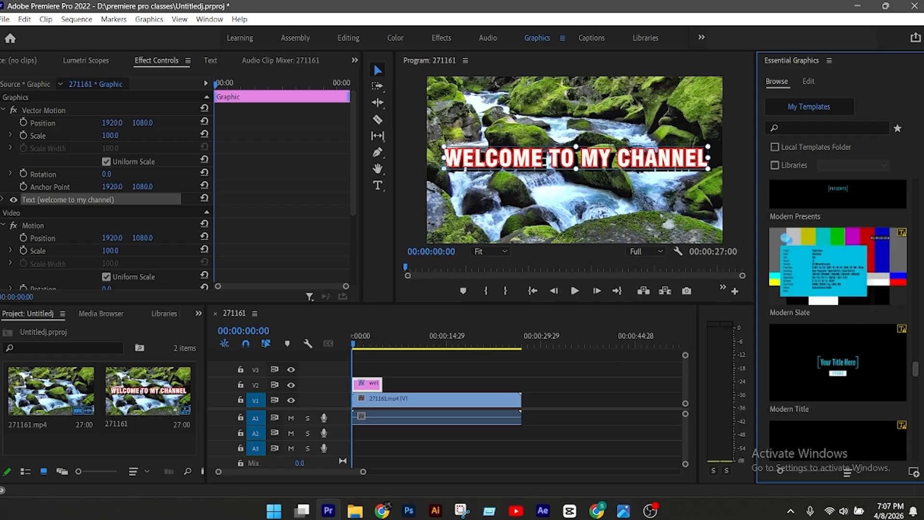
{"action": "scroll", "coordinate": [838, 289], "scroll_direction": "down", "scroll_amount": 3}
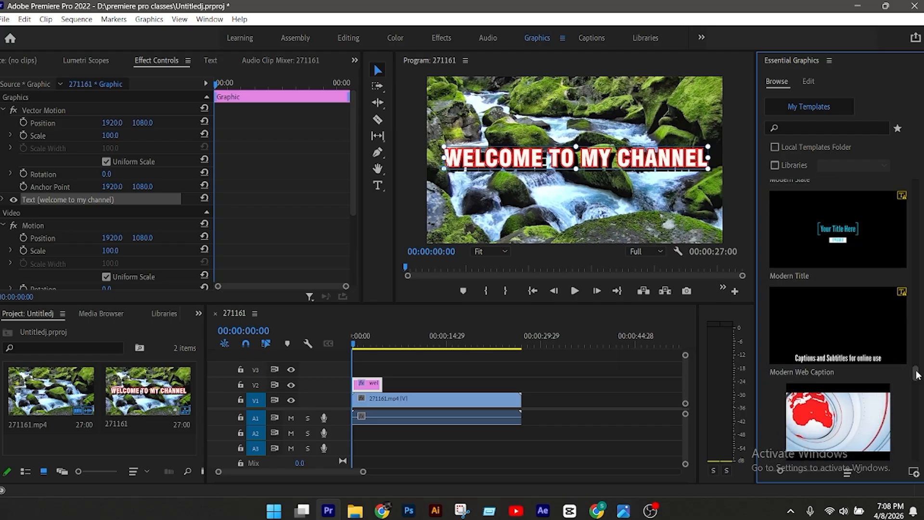
{"action": "left_click", "coordinate": [849, 228]}
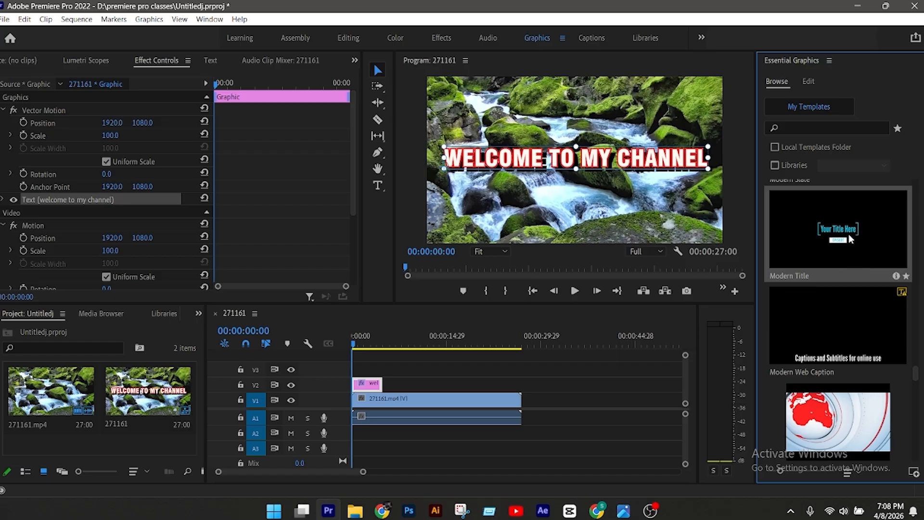
Step: Drop Modern Title onto V3 at the start, dismiss the font warning, and preview playback
{"action": "left_click_drag", "start_coordinate": [860, 238], "coordinate": [362, 369]}
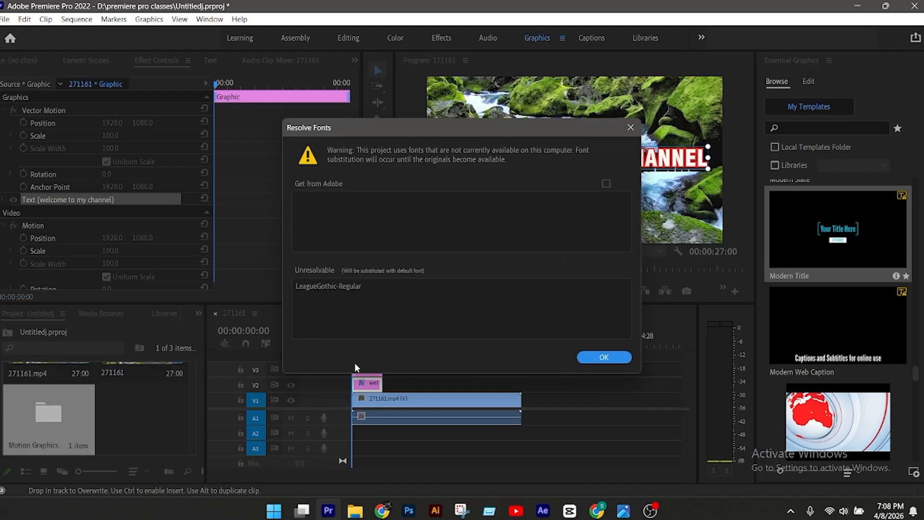
{"action": "left_click", "coordinate": [632, 127]}
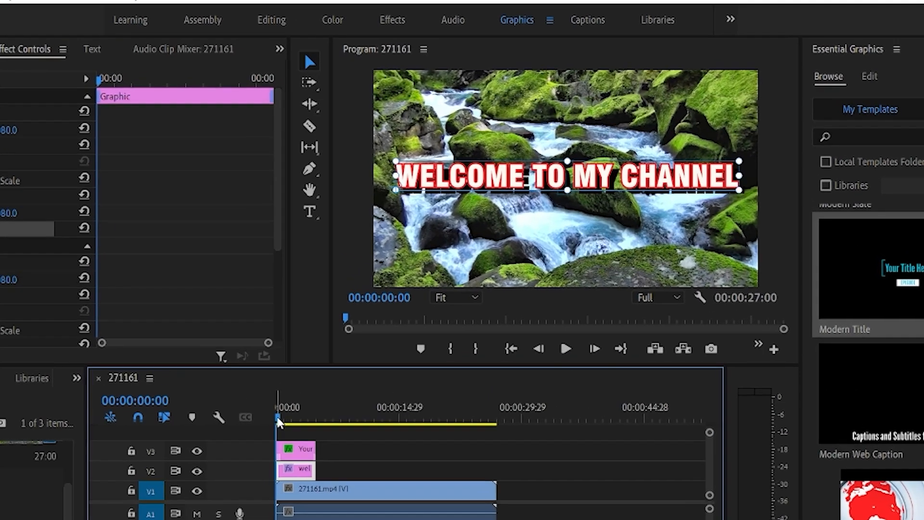
{"action": "key", "text": "space"}
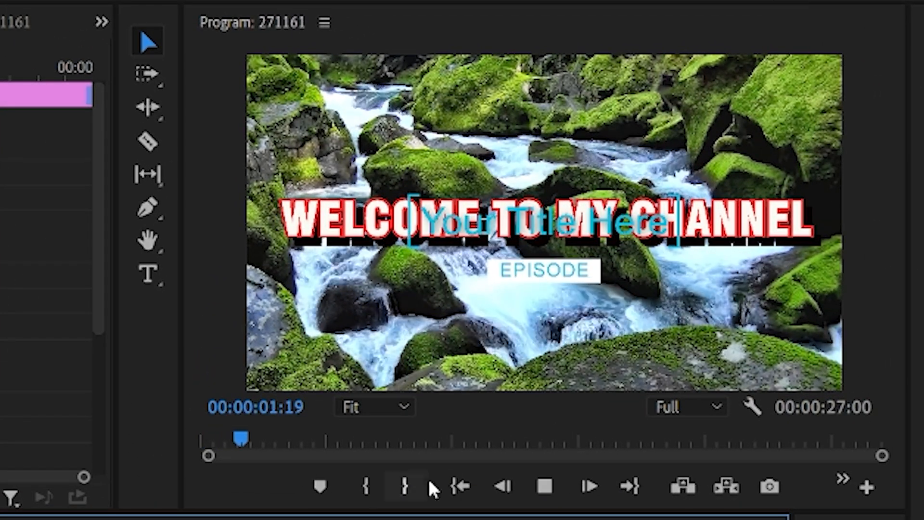
{"action": "key", "text": "space"}
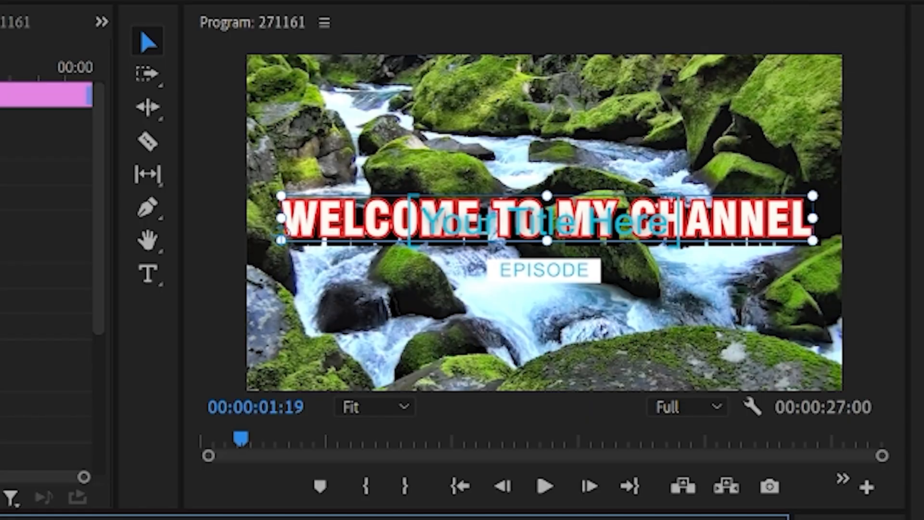
{"action": "left_click", "coordinate": [308, 519]}
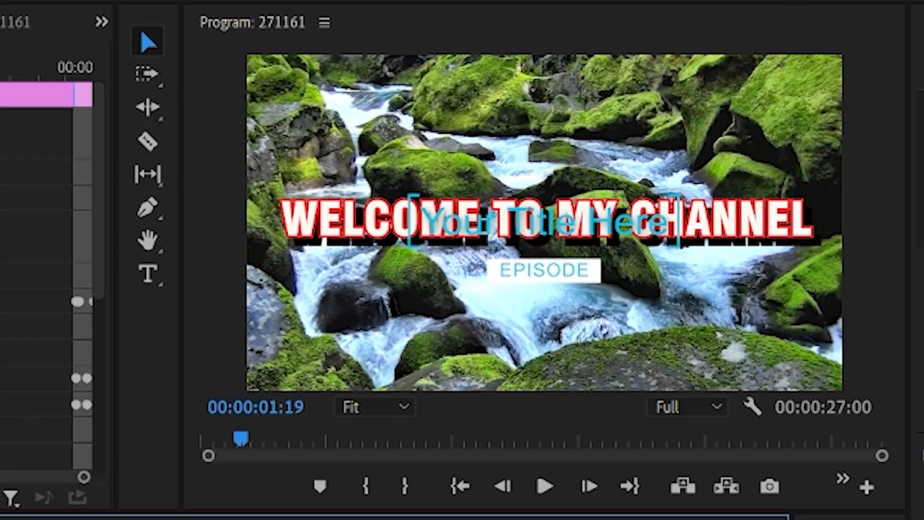
Step: Move the Modern Title graphic to position 1086.0, 1665.0
{"action": "left_click_drag", "start_coordinate": [0, 174], "coordinate": [71, 174]}
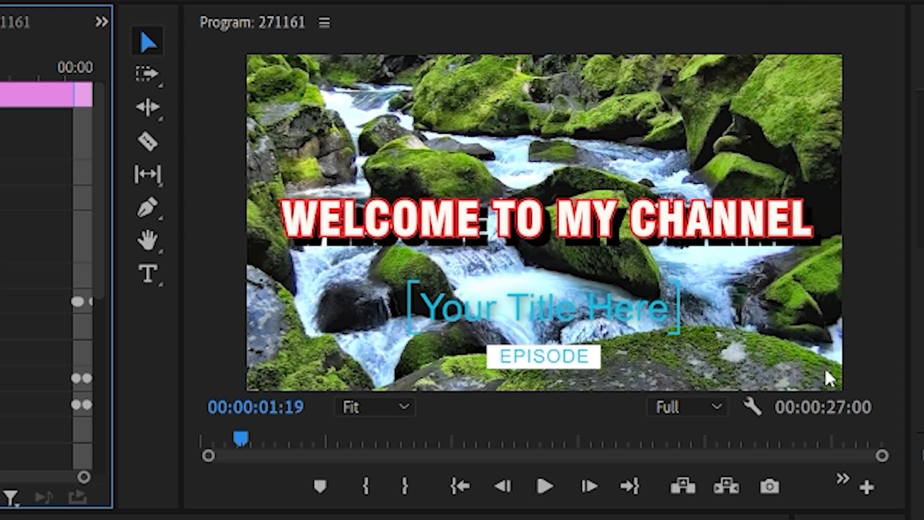
{"action": "left_click_drag", "start_coordinate": [106, 173], "coordinate": [1, 173]}
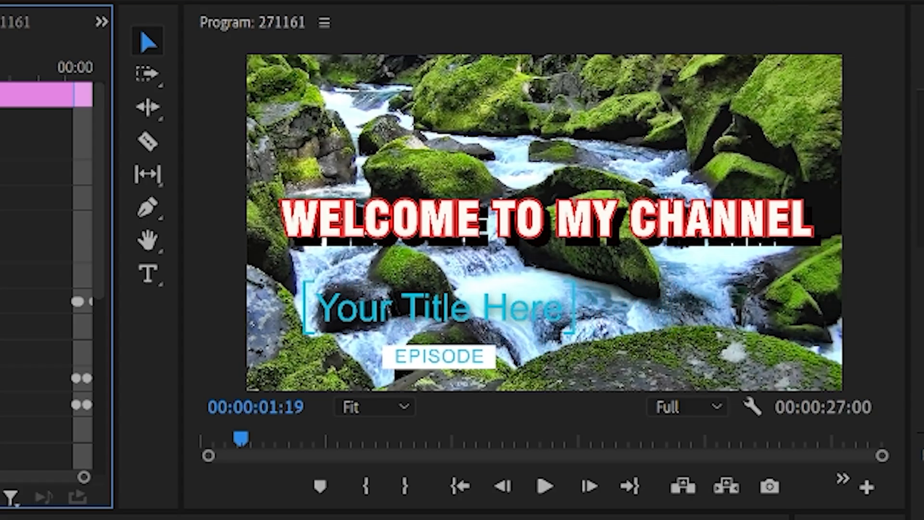
{"action": "left_click_drag", "start_coordinate": [112, 123], "coordinate": [38, 123]}
{"action": "mouse_move", "coordinate": [144, 124]}
{"action": "left_mouse_down"}
{"action": "mouse_move", "coordinate": [155, 124]}
{"action": "mouse_move", "coordinate": [147, 124]}
{"action": "left_mouse_up"}
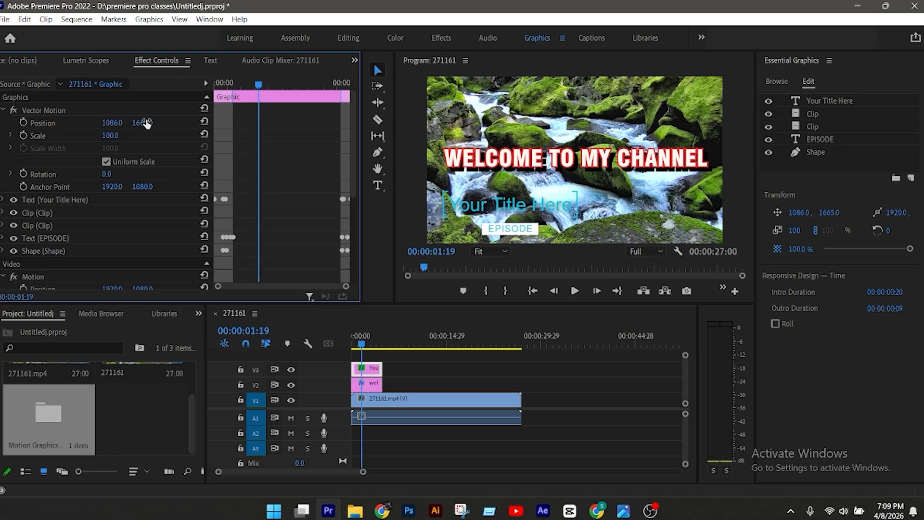
Step: Select the Your Title Here text layer in Essential Graphics
{"action": "left_click", "coordinate": [529, 206]}
{"action": "left_click", "coordinate": [574, 242]}
{"action": "left_click", "coordinate": [531, 204]}
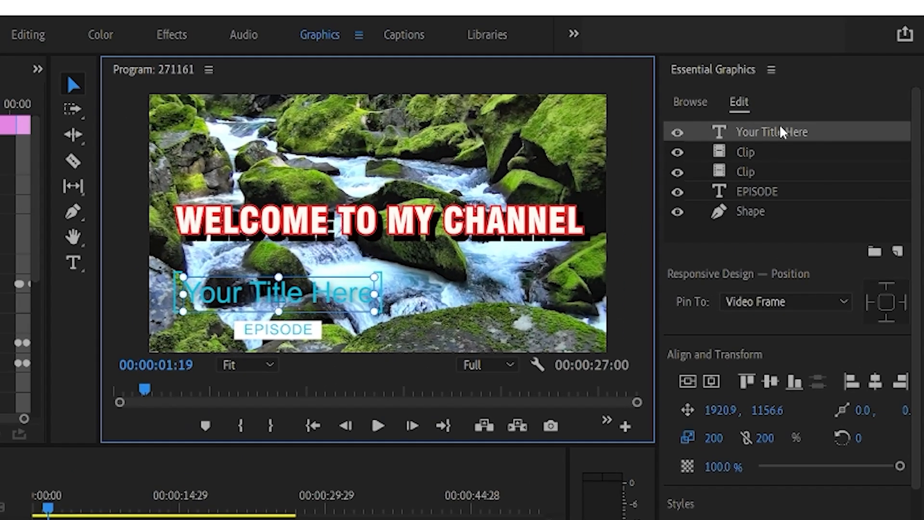
Step: Replace the 'Your Title Here' placeholder text with 'mentor' and select the mentor layer
{"action": "left_click", "coordinate": [835, 99]}
{"action": "double_click", "coordinate": [779, 130]}
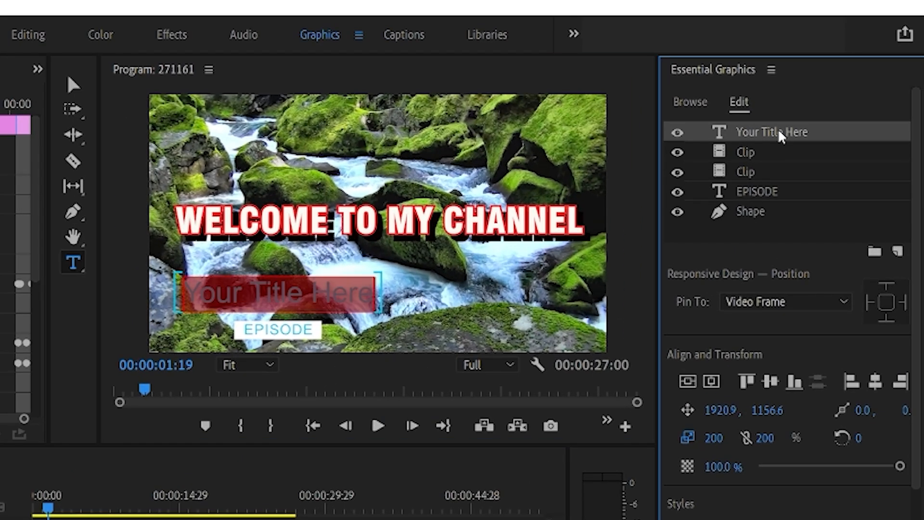
{"action": "type", "text": "i"}
{"action": "key", "text": "BackSpace"}
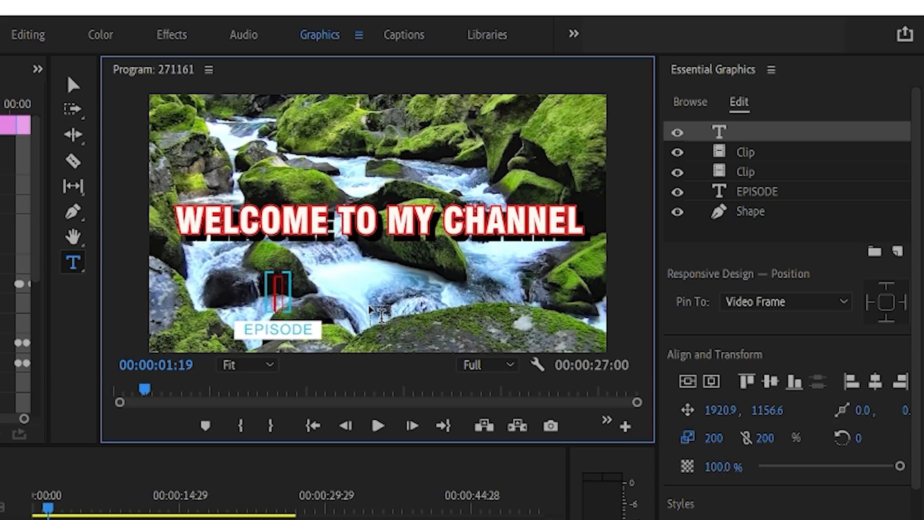
{"action": "type", "text": "mentor"}
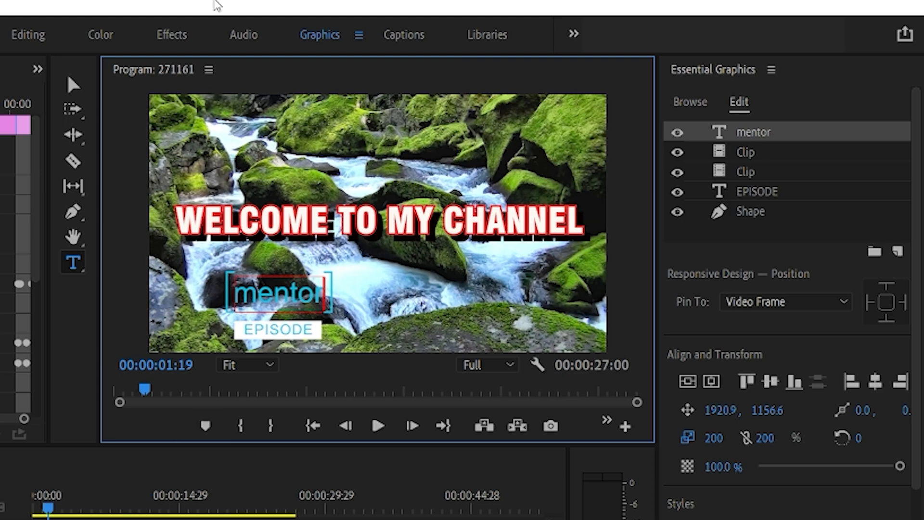
{"action": "left_click", "coordinate": [73, 86]}
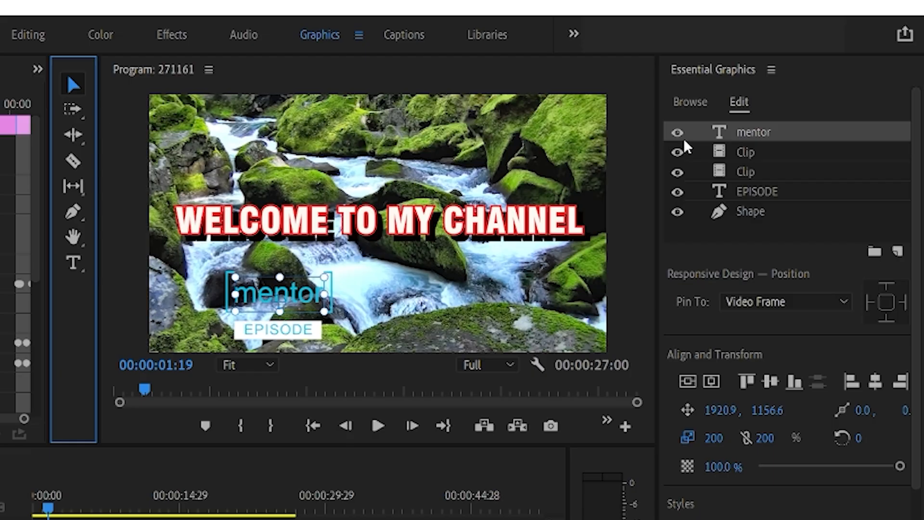
{"action": "left_click", "coordinate": [781, 136]}
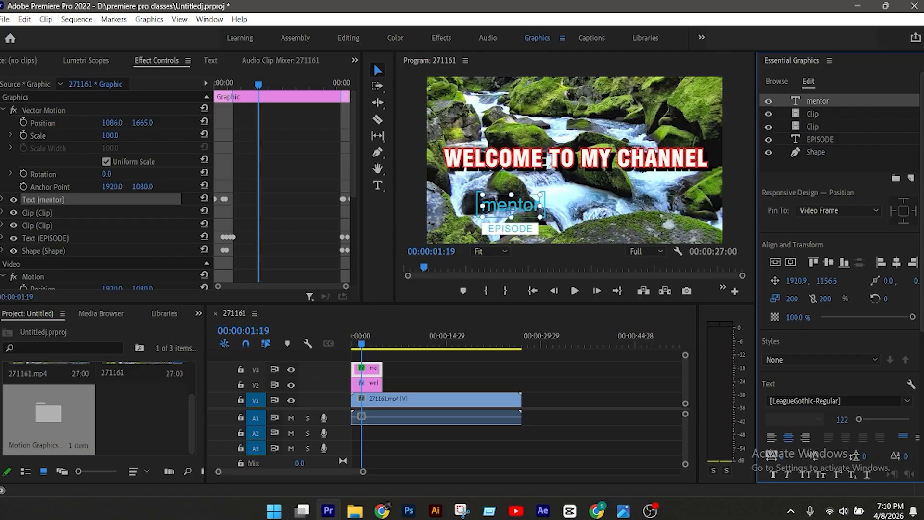
Step: Change the mentor text's fill from white to bright yellow FFDD00 in the Color Picker
{"action": "scroll", "coordinate": [840, 277], "scroll_direction": "down", "scroll_amount": 4}
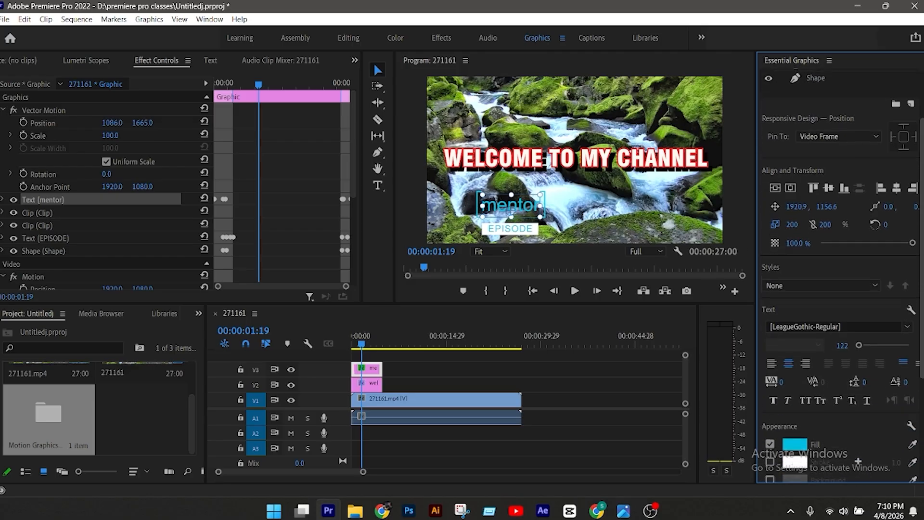
{"action": "scroll", "coordinate": [840, 277], "scroll_direction": "down", "scroll_amount": 1}
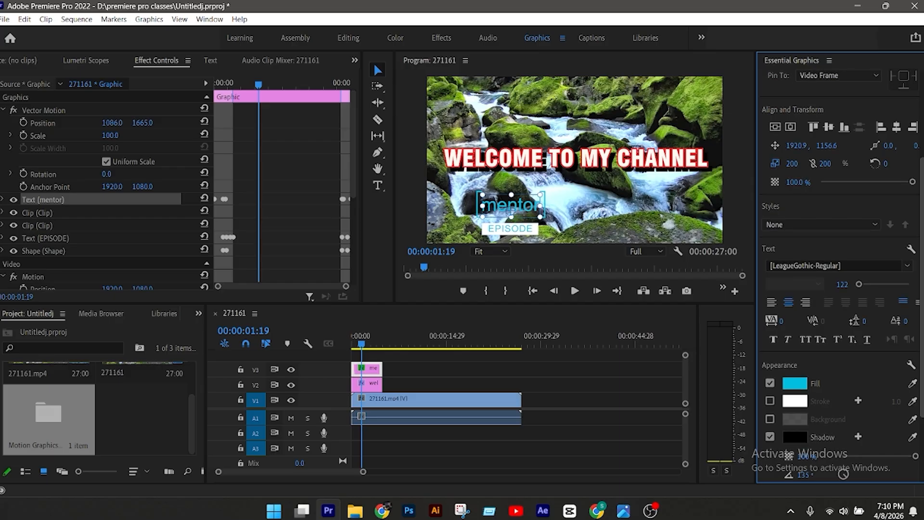
{"action": "scroll", "coordinate": [840, 276], "scroll_direction": "down", "scroll_amount": 3}
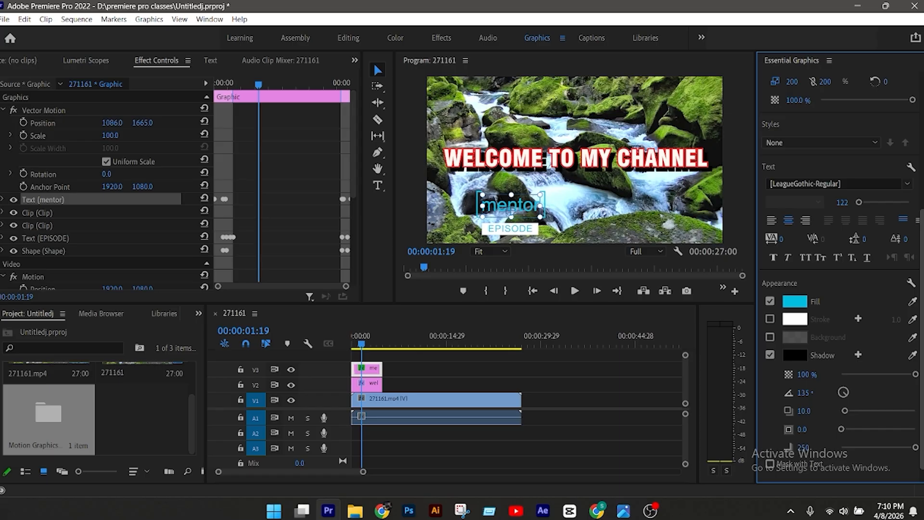
{"action": "scroll", "coordinate": [813, 255], "scroll_direction": "down", "scroll_amount": 2}
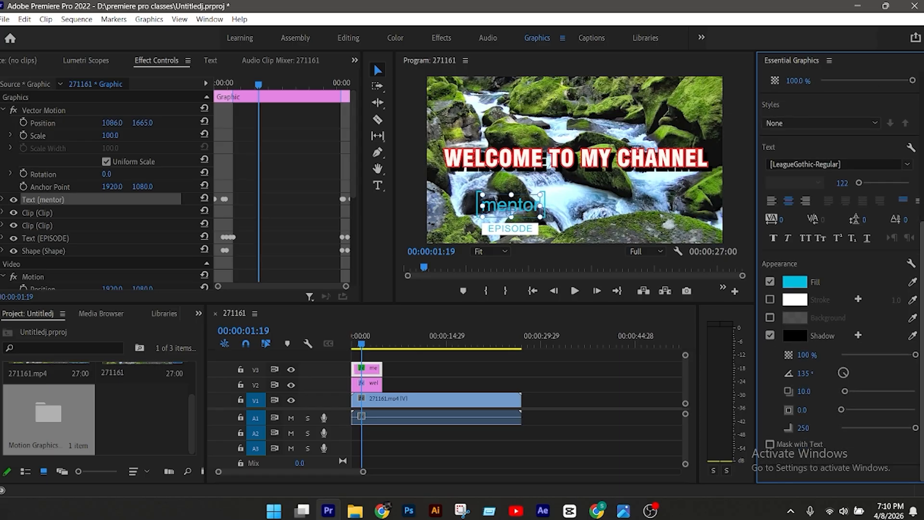
{"action": "left_click", "coordinate": [790, 284]}
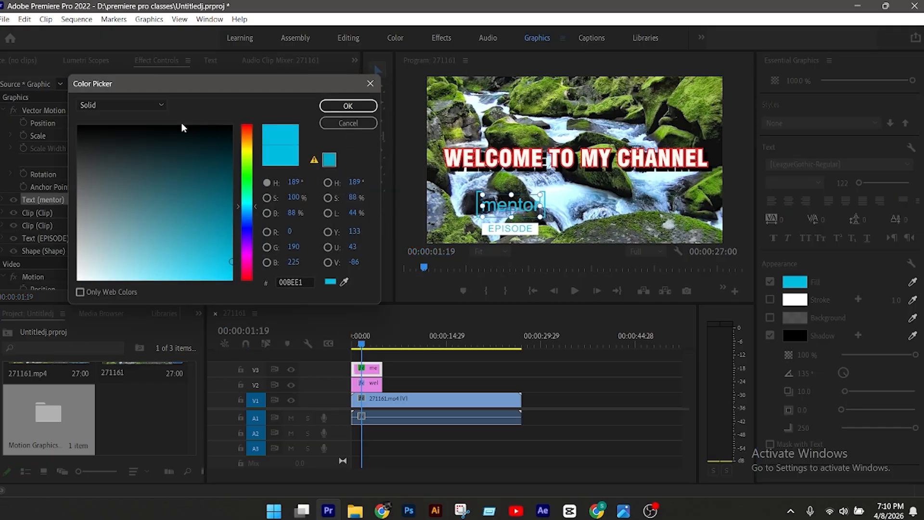
{"action": "mouse_move", "coordinate": [219, 198]}
{"action": "left_mouse_down"}
{"action": "mouse_move", "coordinate": [218, 118]}
{"action": "mouse_move", "coordinate": [262, 165]}
{"action": "mouse_move", "coordinate": [93, 368]}
{"action": "mouse_move", "coordinate": [78, 280]}
{"action": "left_mouse_up"}
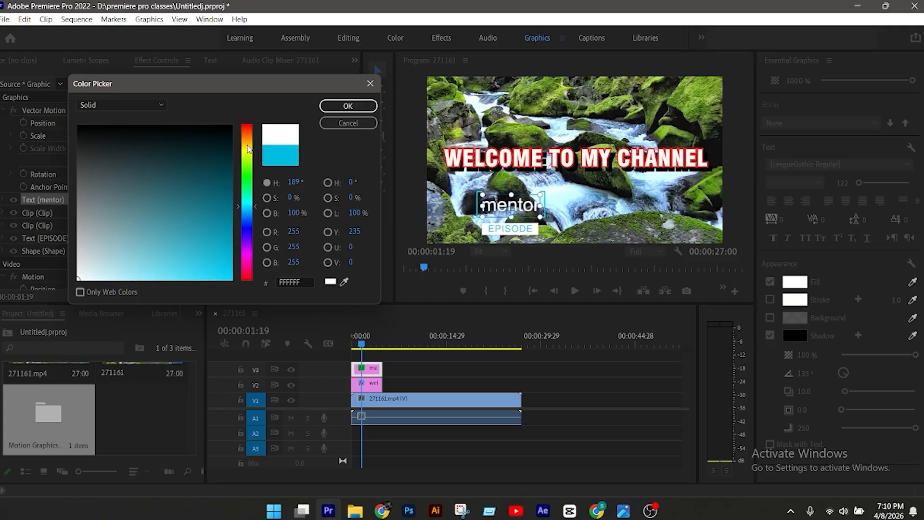
{"action": "left_click", "coordinate": [245, 166]}
{"action": "mouse_move", "coordinate": [202, 197]}
{"action": "left_mouse_down"}
{"action": "mouse_move", "coordinate": [201, 284]}
{"action": "mouse_move", "coordinate": [190, 300]}
{"action": "left_mouse_up"}
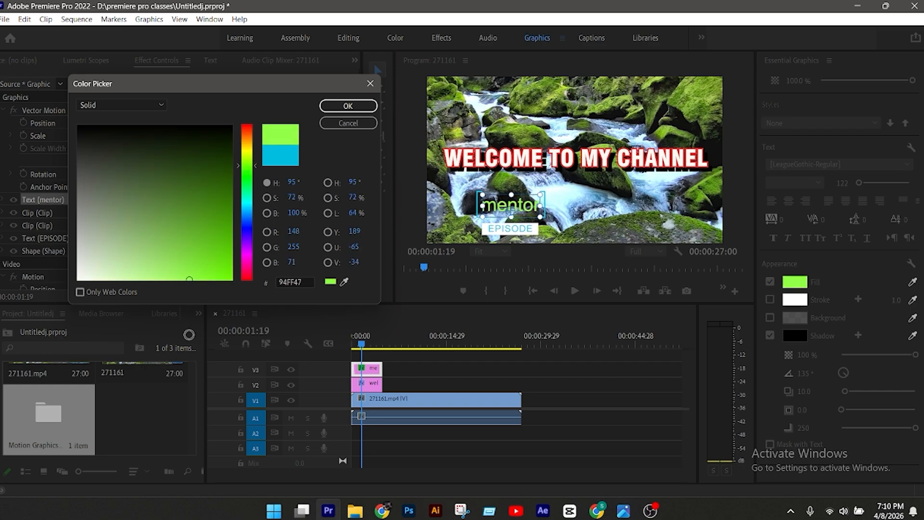
{"action": "left_click", "coordinate": [243, 147]}
{"action": "mouse_move", "coordinate": [206, 171]}
{"action": "left_mouse_down"}
{"action": "mouse_move", "coordinate": [185, 329]}
{"action": "mouse_move", "coordinate": [242, 384]}
{"action": "left_mouse_up"}
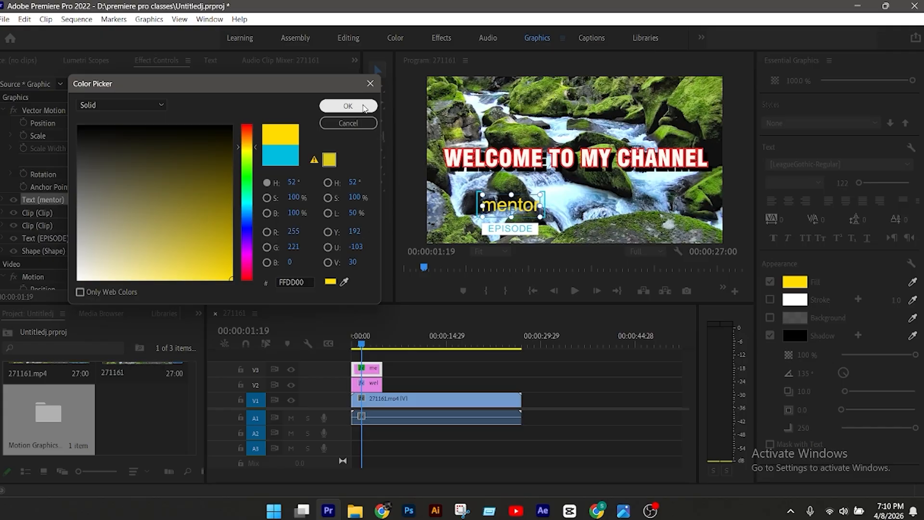
{"action": "left_click", "coordinate": [348, 105]}
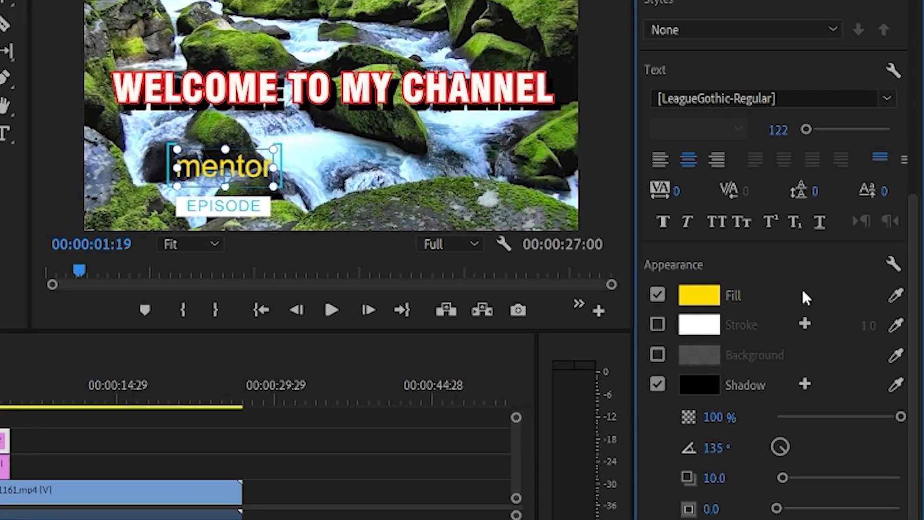
{"action": "scroll", "coordinate": [809, 297], "scroll_direction": "up", "scroll_amount": 1}
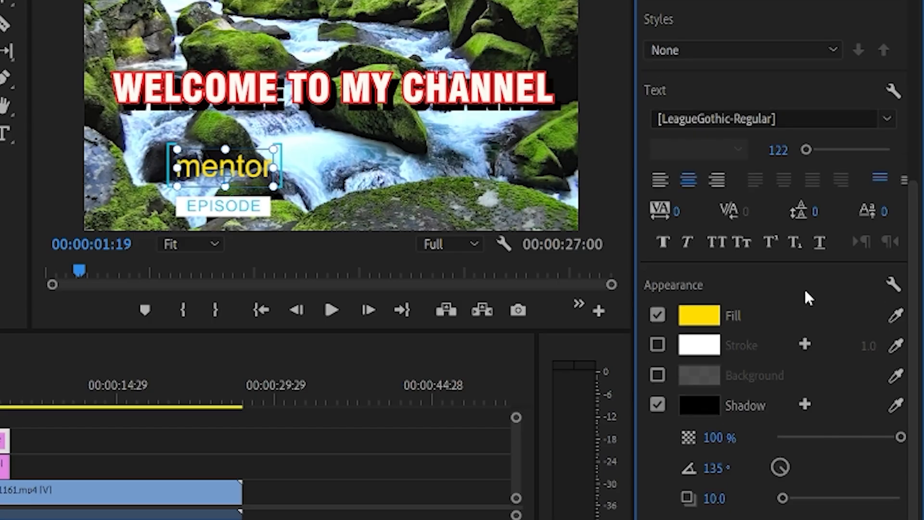
{"action": "left_click", "coordinate": [766, 118]}
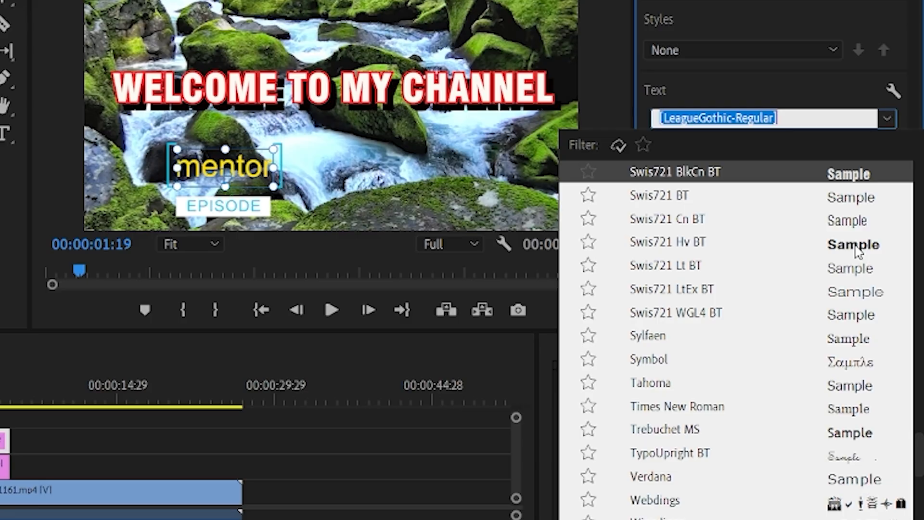
Step: Set the mentor text's font to Swis721 Hv BT, Heavy style, at size 122
{"action": "left_click", "coordinate": [855, 246]}
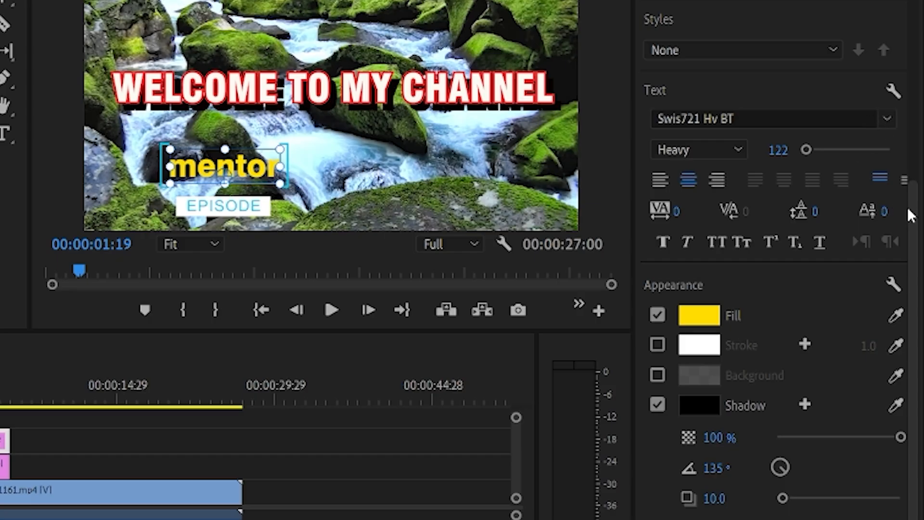
{"action": "scroll", "coordinate": [911, 217], "scroll_direction": "up", "scroll_amount": 5}
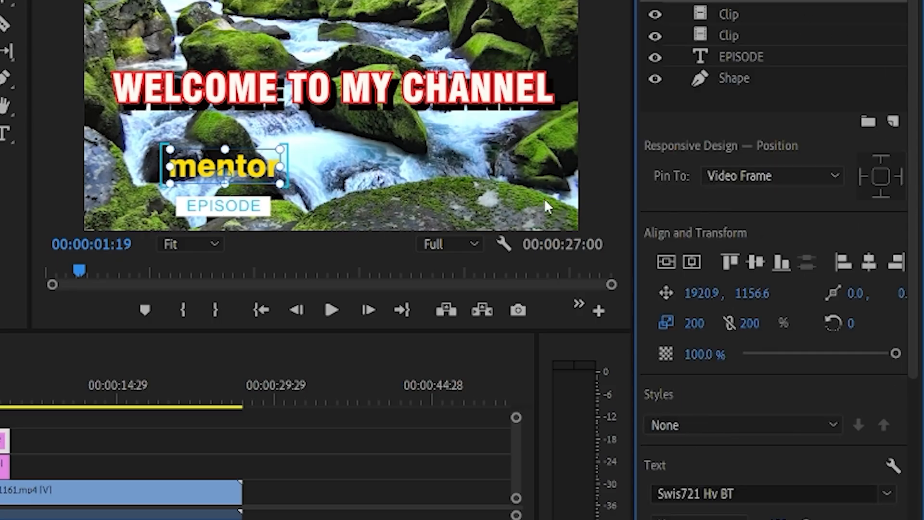
{"action": "left_click", "coordinate": [741, 56]}
Step: Replace the EPISODE caption text with the presenter's name in lowercase
{"action": "left_click", "coordinate": [246, 204]}
{"action": "double_click", "coordinate": [243, 203]}
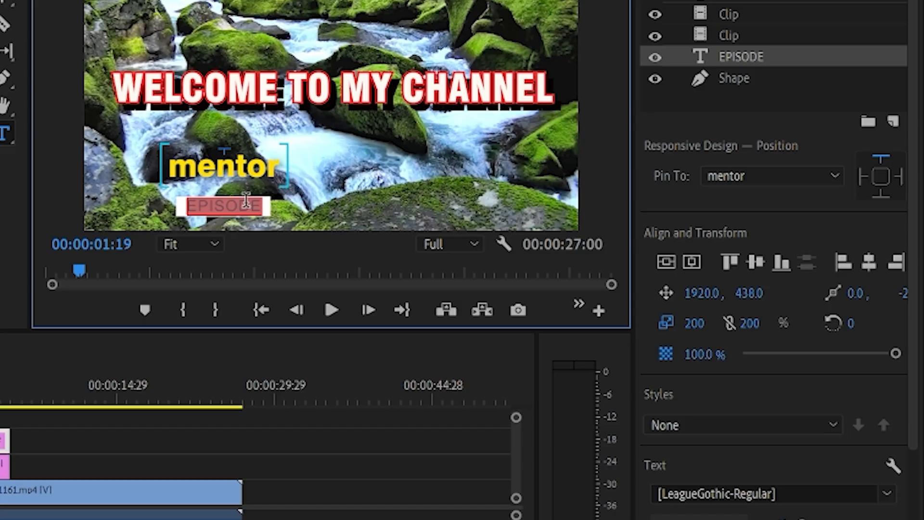
{"action": "type", "text": "sani zahra"}
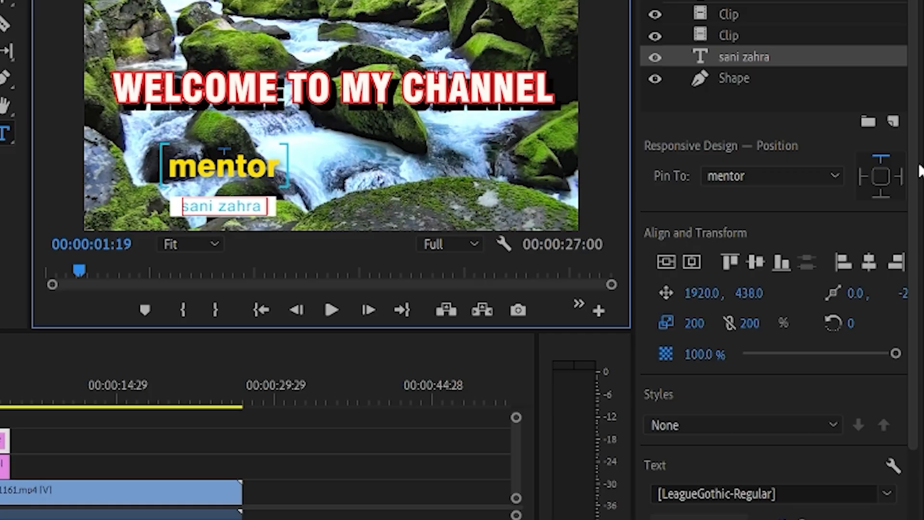
{"action": "left_click_drag", "start_coordinate": [913, 158], "coordinate": [910, 256]}
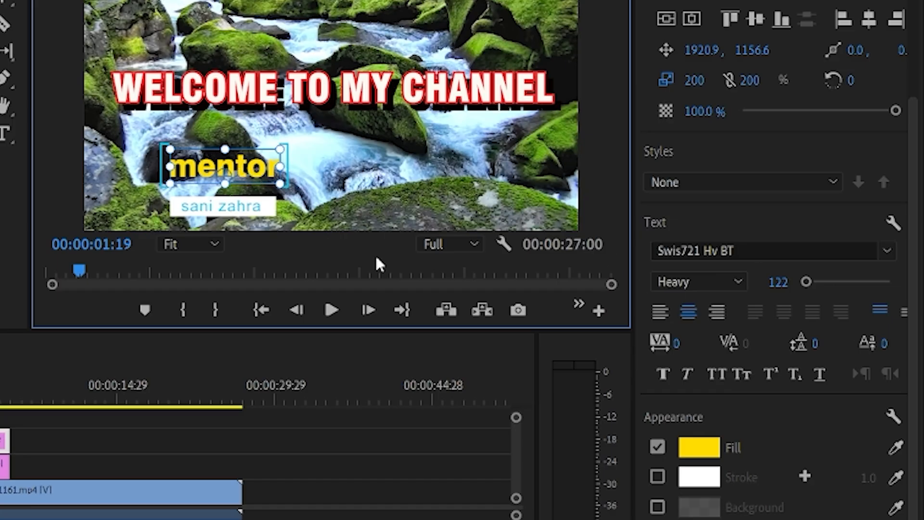
Step: Look up the mentor text's fill hex value, FFDD00, without changing it
{"action": "left_click", "coordinate": [683, 447]}
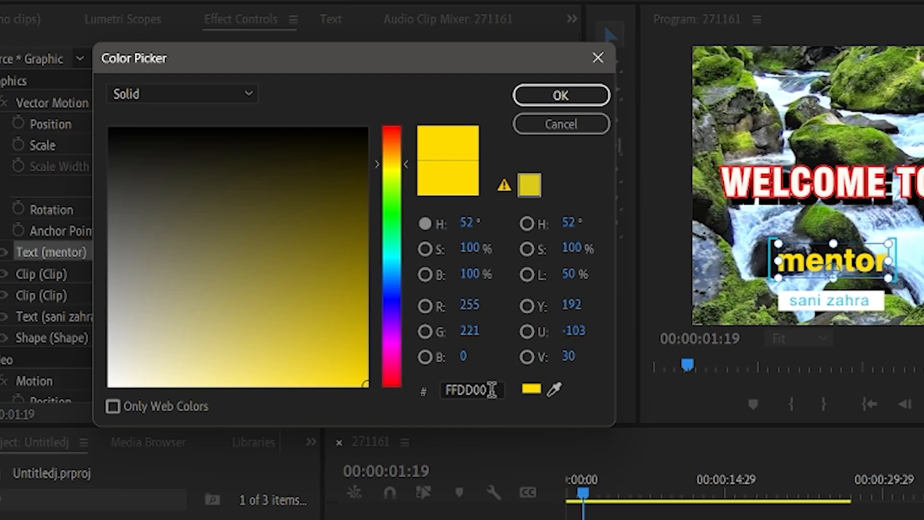
{"action": "left_click_drag", "start_coordinate": [496, 389], "coordinate": [431, 378]}
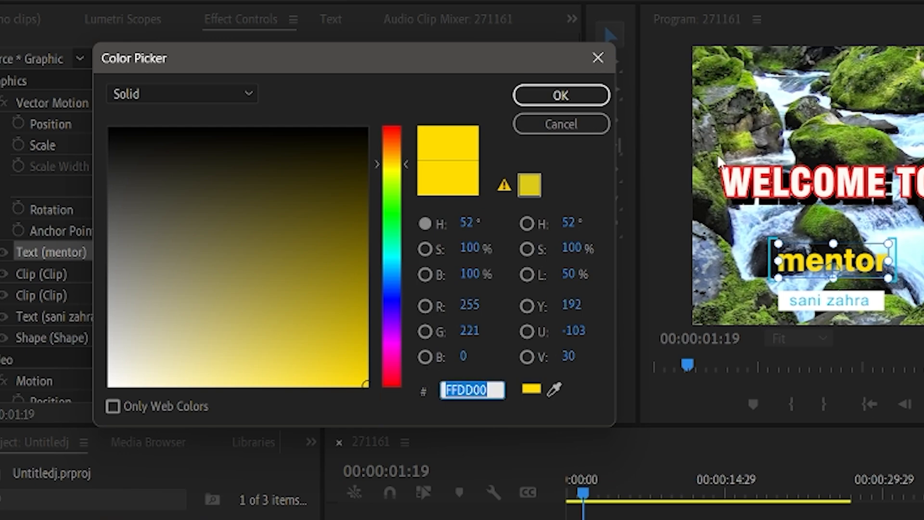
{"action": "left_click", "coordinate": [598, 58]}
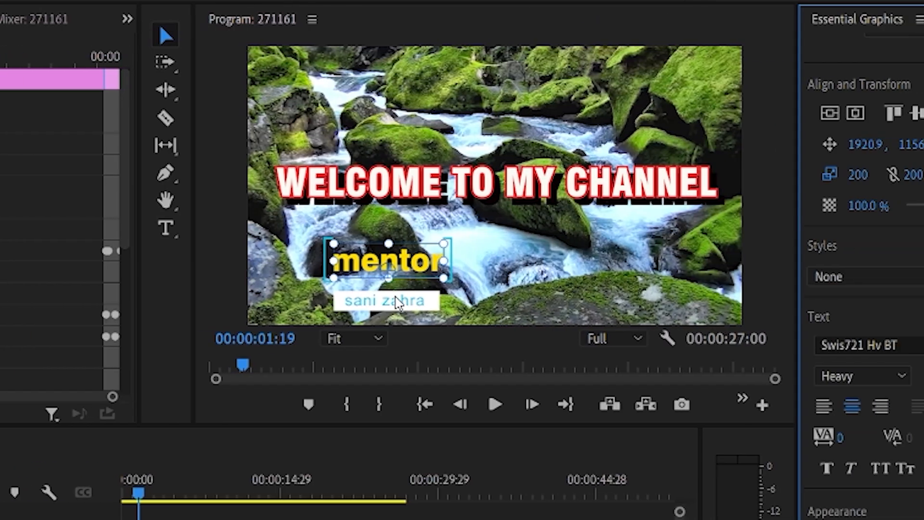
Step: Change the name caption's fill from cyan to yellow FFDD00
{"action": "left_click", "coordinate": [831, 300]}
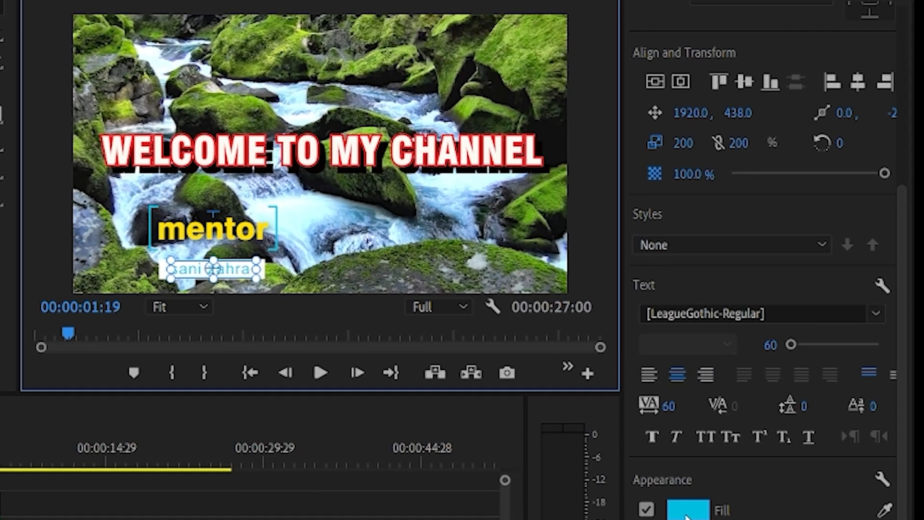
{"action": "left_click", "coordinate": [658, 447]}
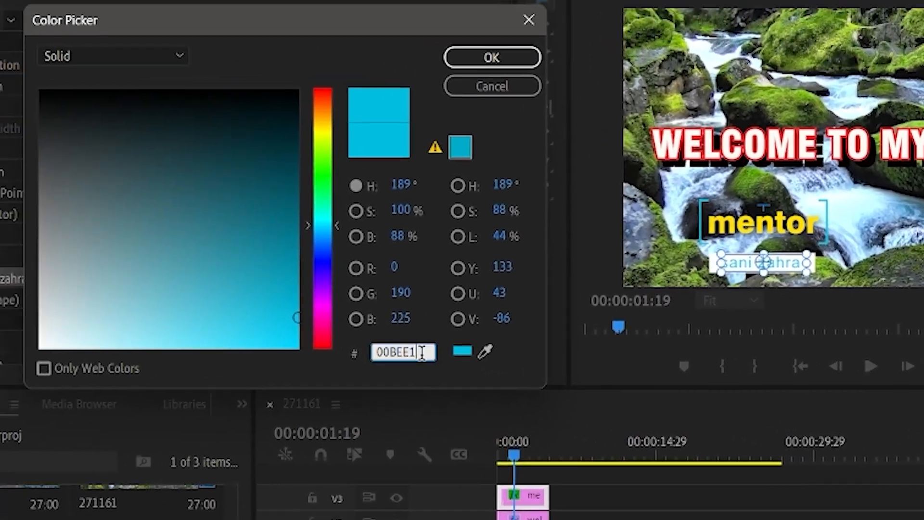
{"action": "left_click_drag", "start_coordinate": [422, 353], "coordinate": [370, 355]}
{"action": "type", "text": "FFDD00"}
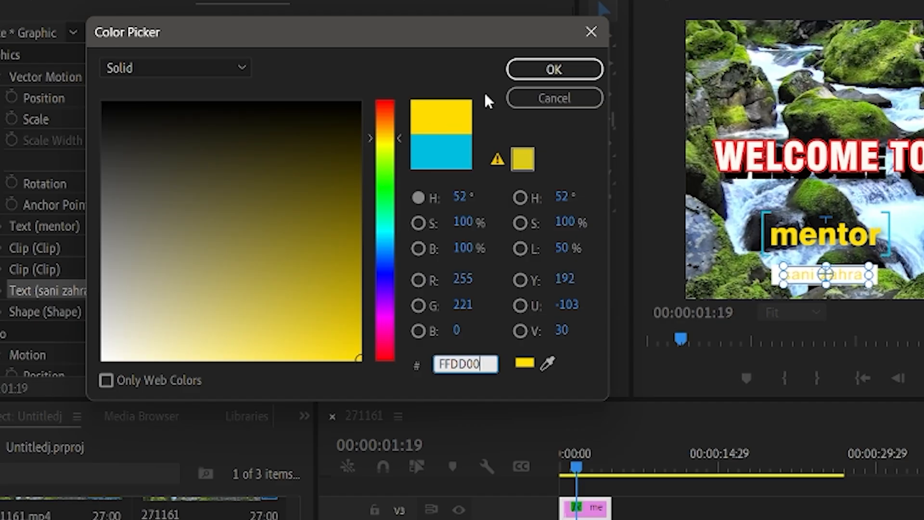
{"action": "left_click", "coordinate": [553, 67]}
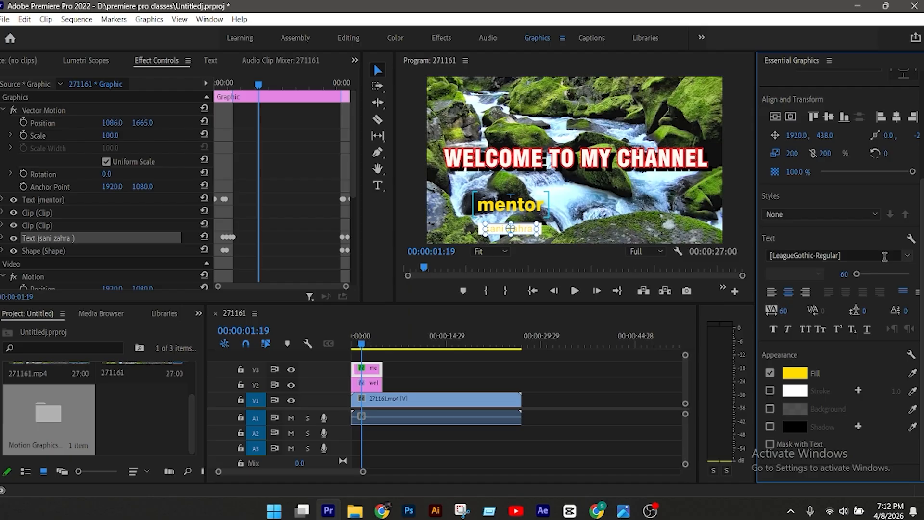
Step: Try Clarendon Blk BT, then settle on Swis721 Blk BT for the name caption's font
{"action": "left_click", "coordinate": [909, 256]}
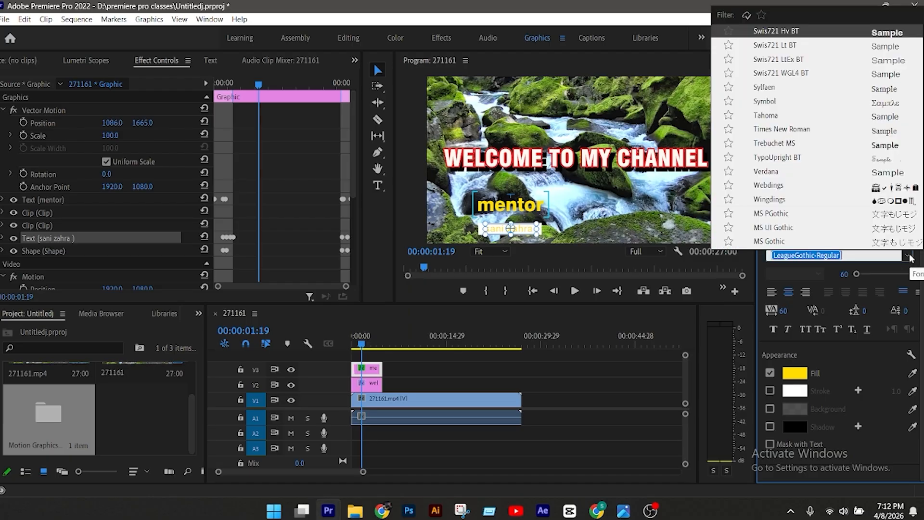
{"action": "left_click", "coordinate": [887, 103]}
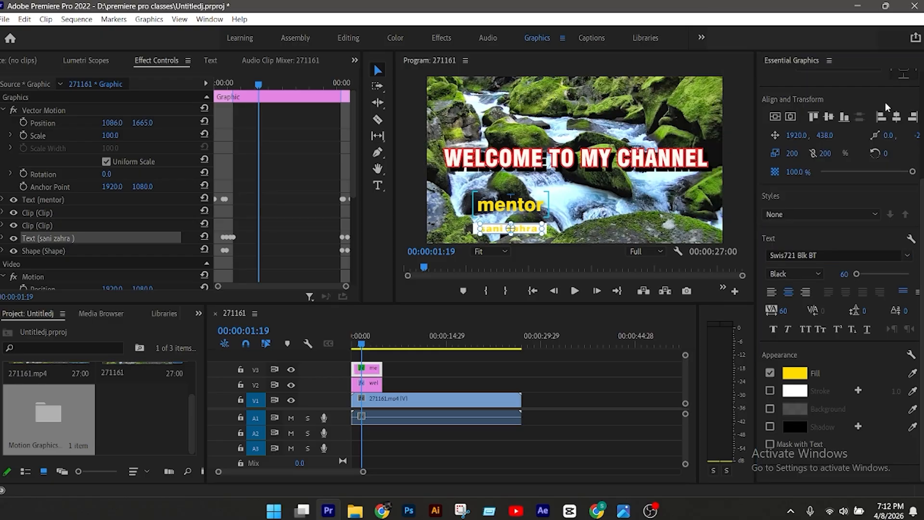
{"action": "scroll", "coordinate": [884, 230], "scroll_direction": "up", "scroll_amount": 2}
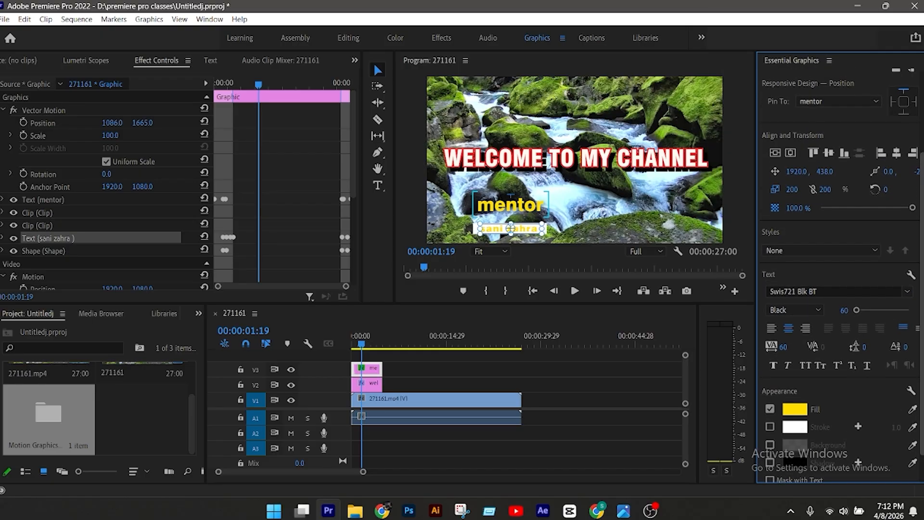
{"action": "left_click", "coordinate": [907, 291]}
{"action": "scroll", "coordinate": [848, 167], "scroll_direction": "up", "scroll_amount": 10}
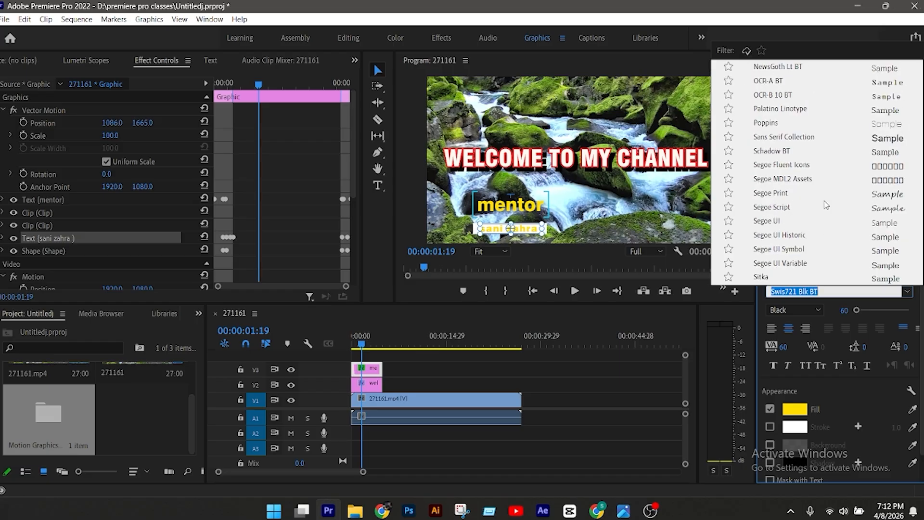
{"action": "scroll", "coordinate": [849, 167], "scroll_direction": "up", "scroll_amount": 15}
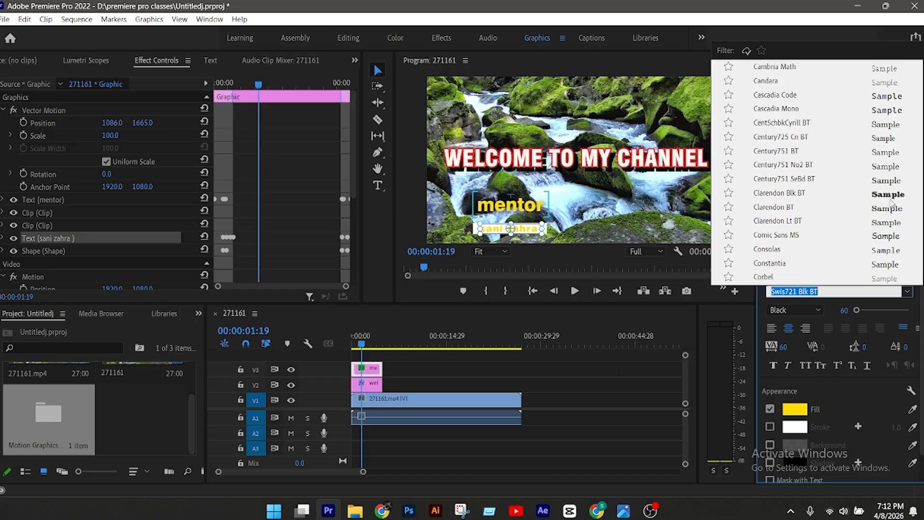
{"action": "left_click", "coordinate": [890, 200]}
{"action": "left_click", "coordinate": [908, 292]}
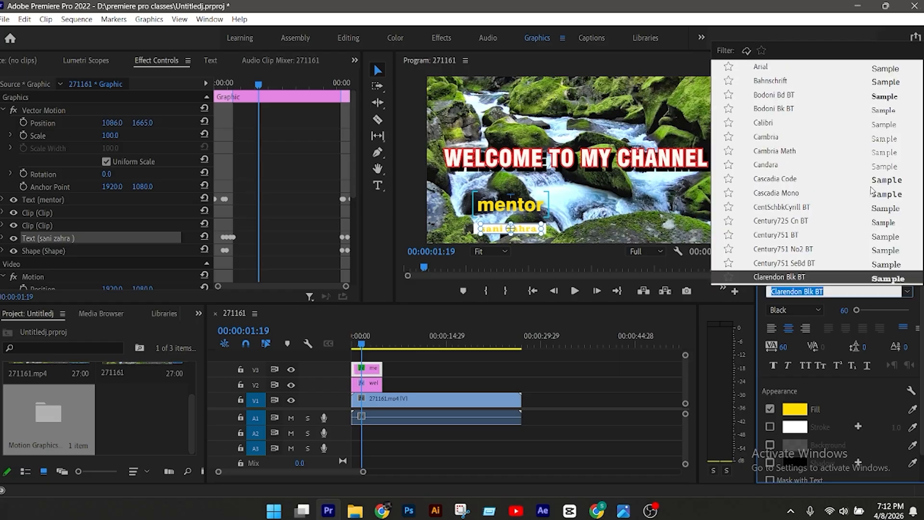
{"action": "left_click", "coordinate": [893, 82]}
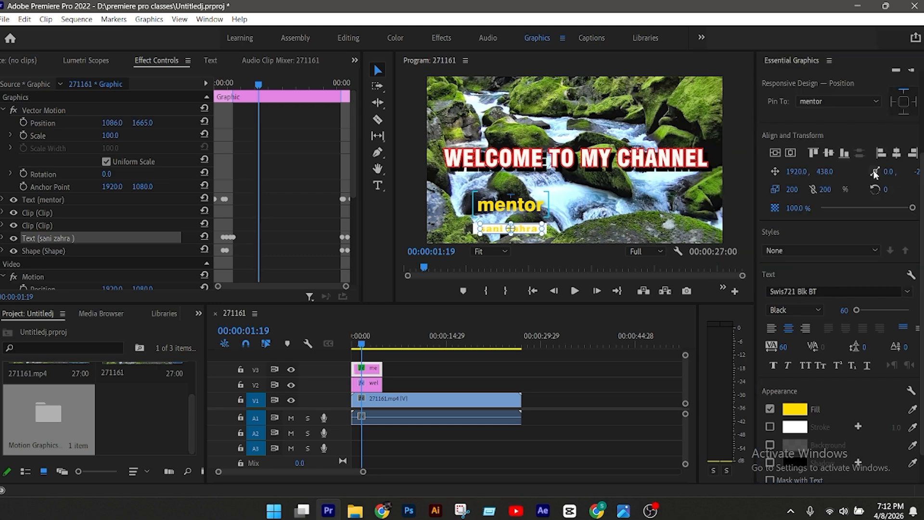
{"action": "left_click", "coordinate": [680, 224]}
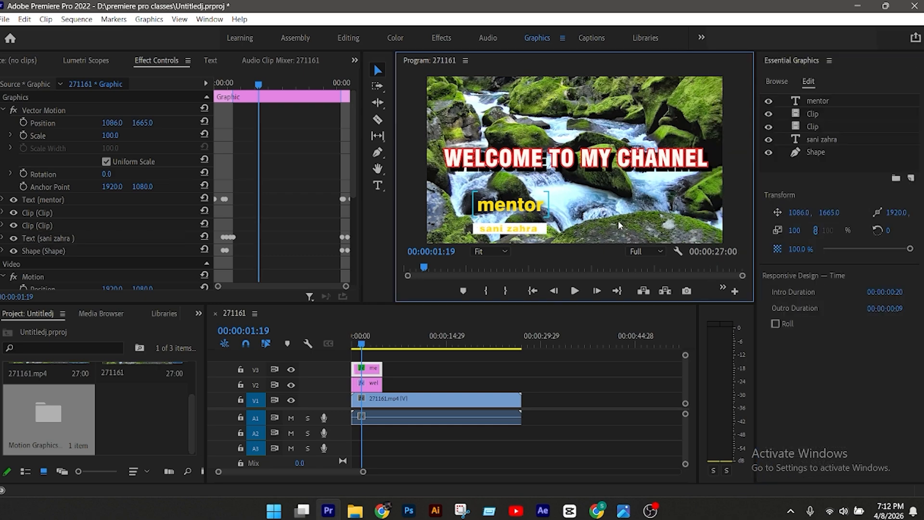
Step: Slightly enlarge the lower-third and move the name caption and its strip up under mentor
{"action": "left_click", "coordinate": [507, 208]}
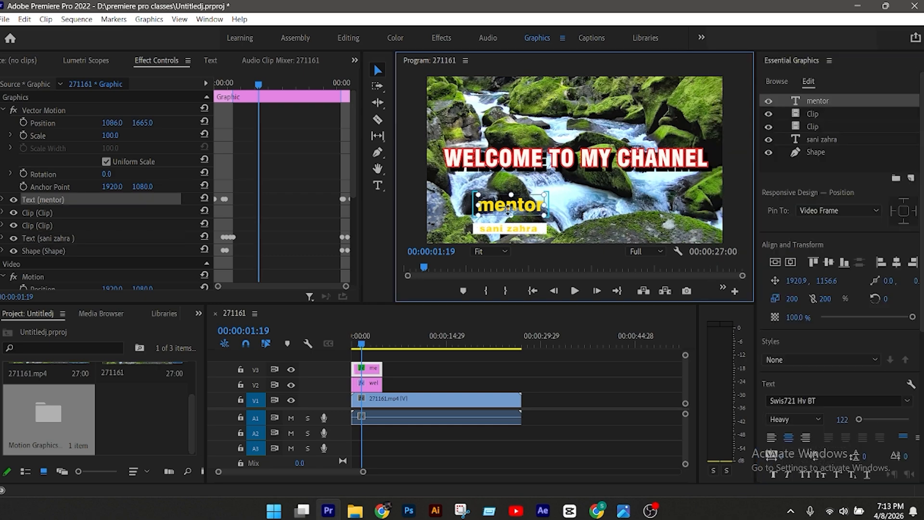
{"action": "left_click", "coordinate": [616, 235]}
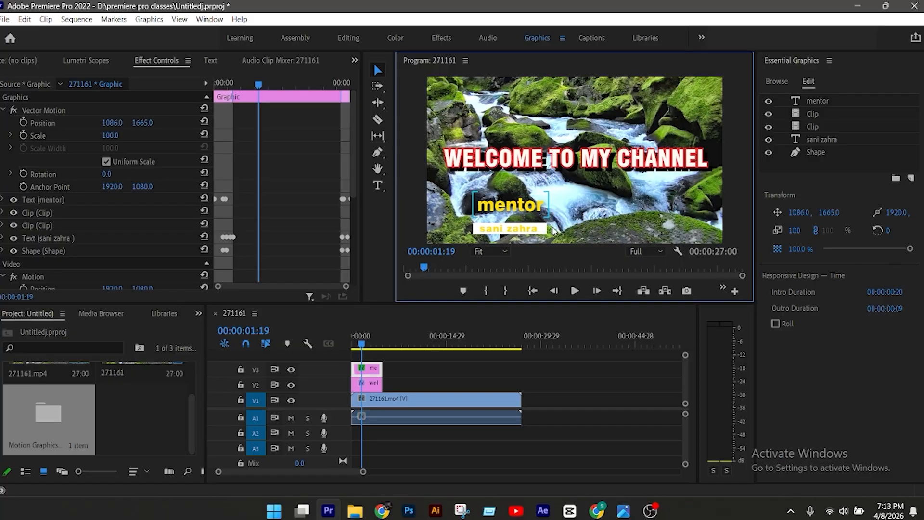
{"action": "left_click_drag", "start_coordinate": [110, 136], "coordinate": [113, 136]}
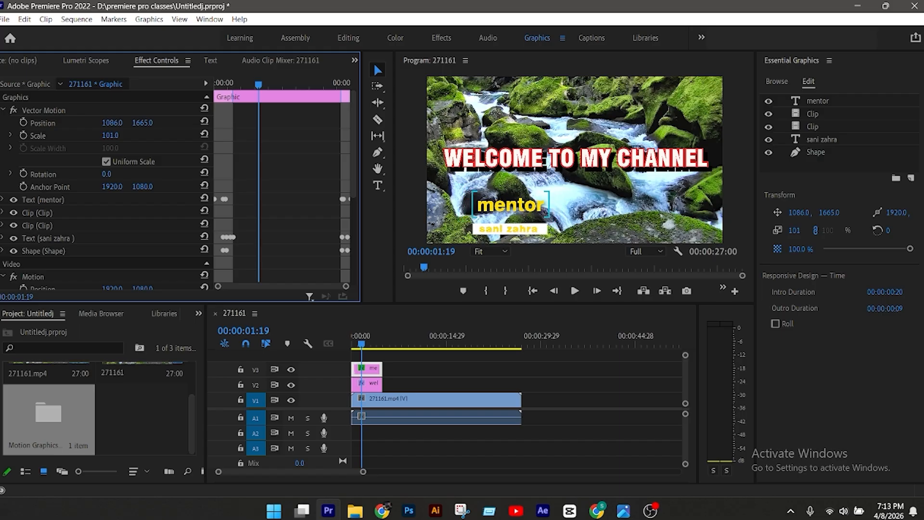
{"action": "left_click", "coordinate": [524, 232]}
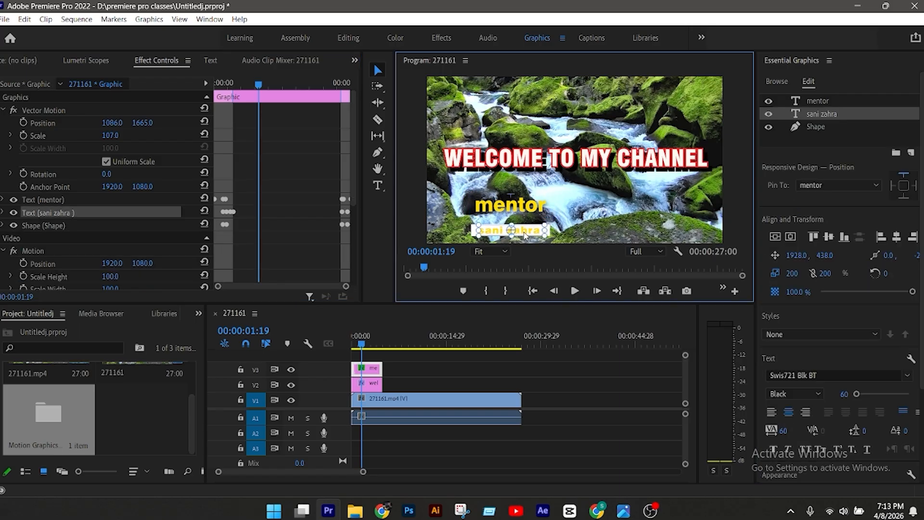
{"action": "left_click", "coordinate": [816, 128], "text": "shift"}
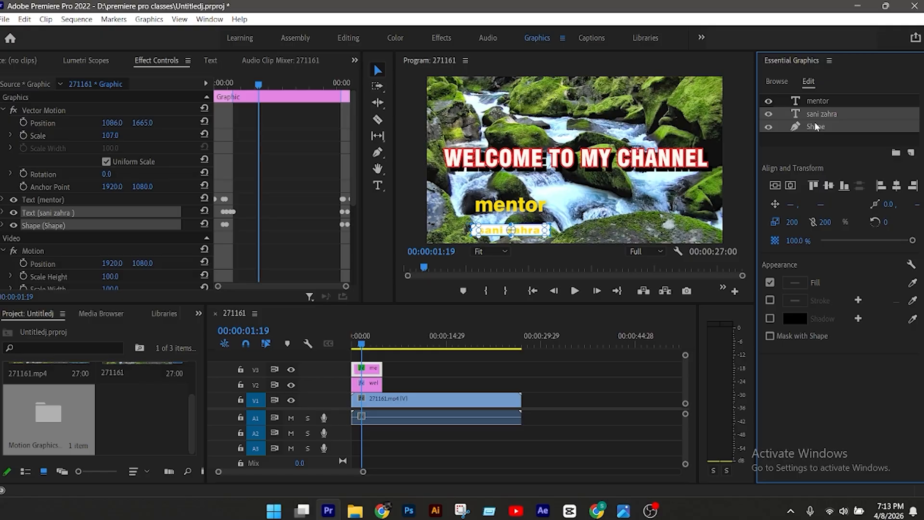
{"action": "left_click_drag", "start_coordinate": [531, 235], "coordinate": [530, 228]}
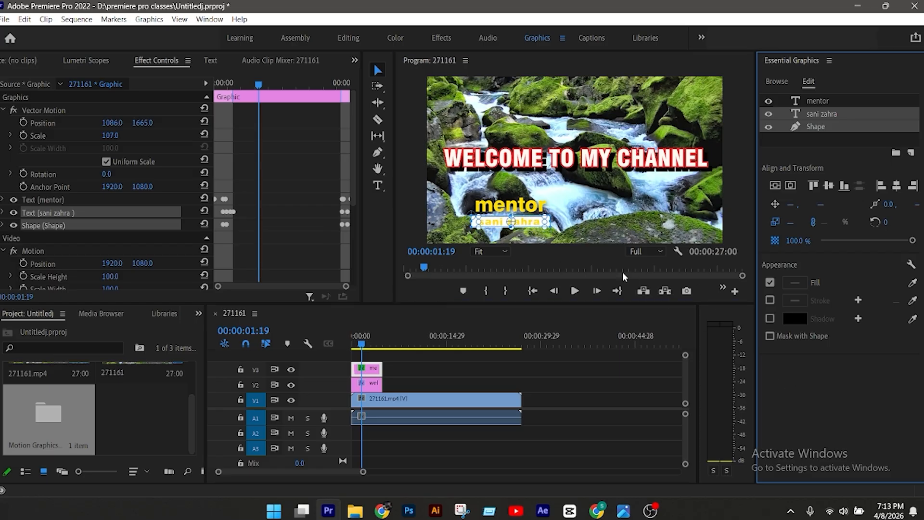
{"action": "left_click", "coordinate": [593, 232]}
Step: Shift the lower-third left to position 848, 1653 and enlarge it to scale 137
{"action": "left_click", "coordinate": [513, 212]}
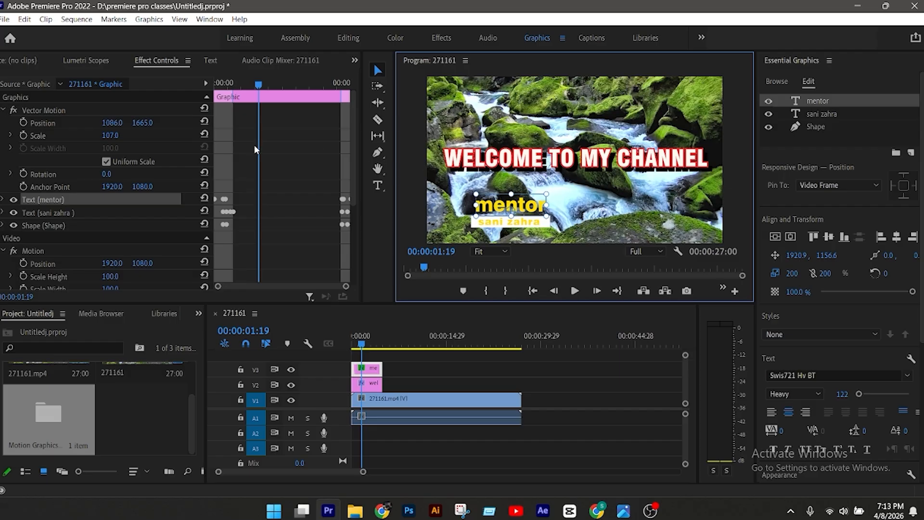
{"action": "left_click", "coordinate": [592, 230]}
{"action": "left_click_drag", "start_coordinate": [143, 123], "coordinate": [0, 124]}
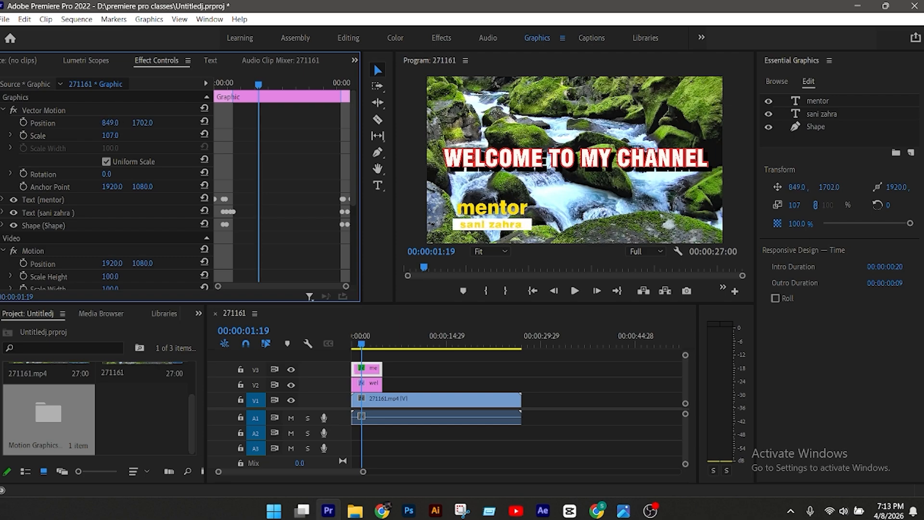
{"action": "left_click_drag", "start_coordinate": [110, 135], "coordinate": [133, 124]}
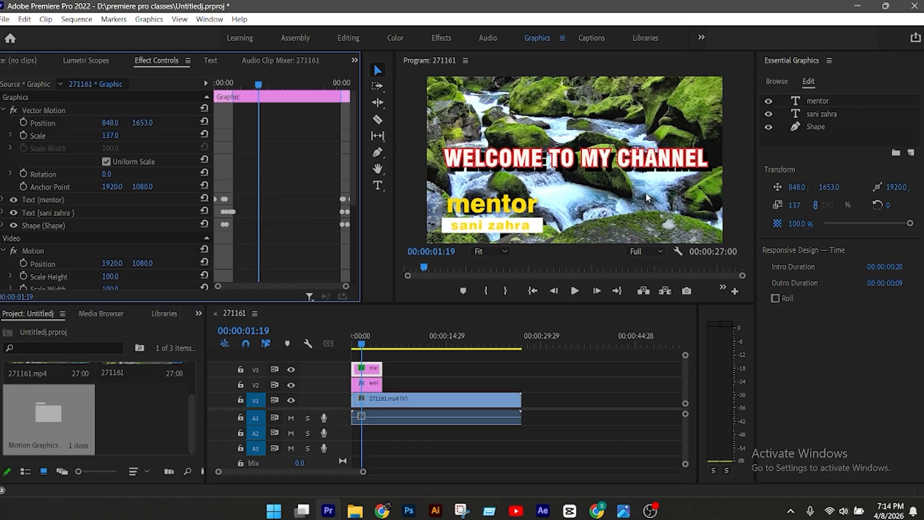
Step: Retype the title as 'MENTOR' and the name caption mostly in capitals
{"action": "double_click", "coordinate": [507, 208]}
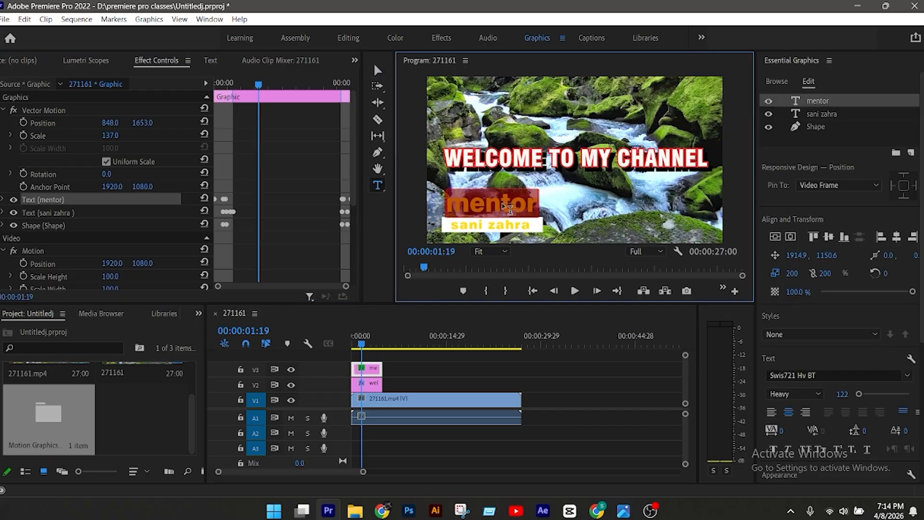
{"action": "type", "text": "ME"}
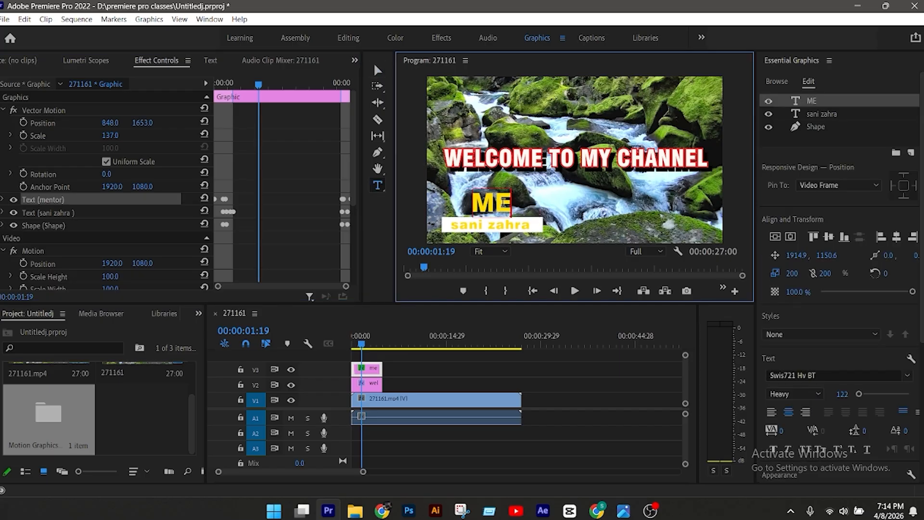
{"action": "type", "text": "NTOR"}
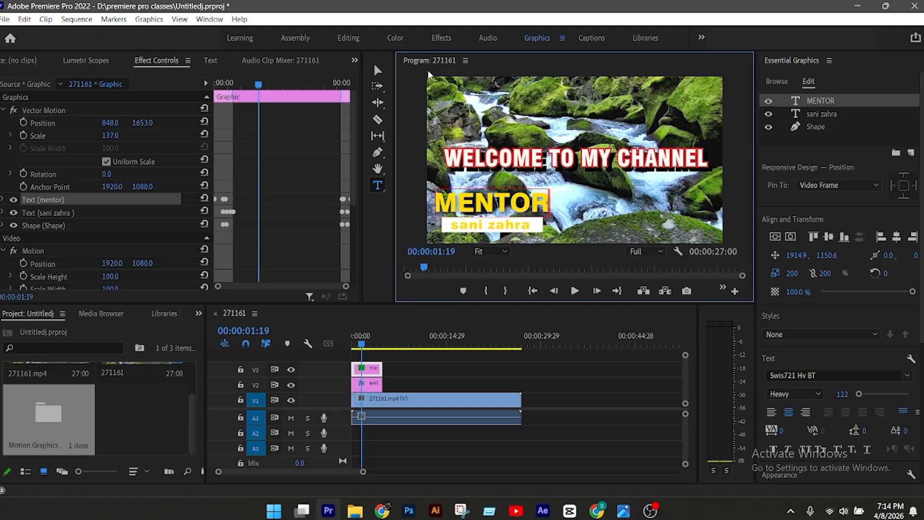
{"action": "left_click", "coordinate": [379, 72]}
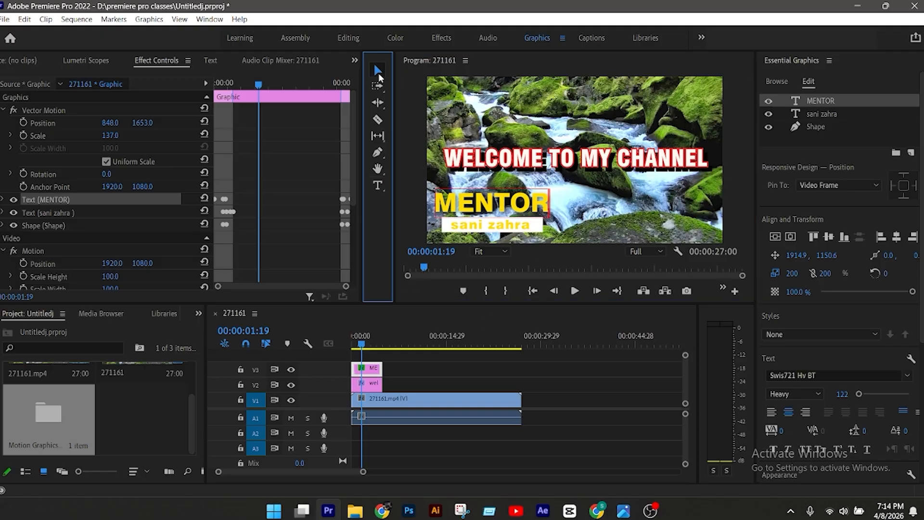
{"action": "double_click", "coordinate": [522, 226]}
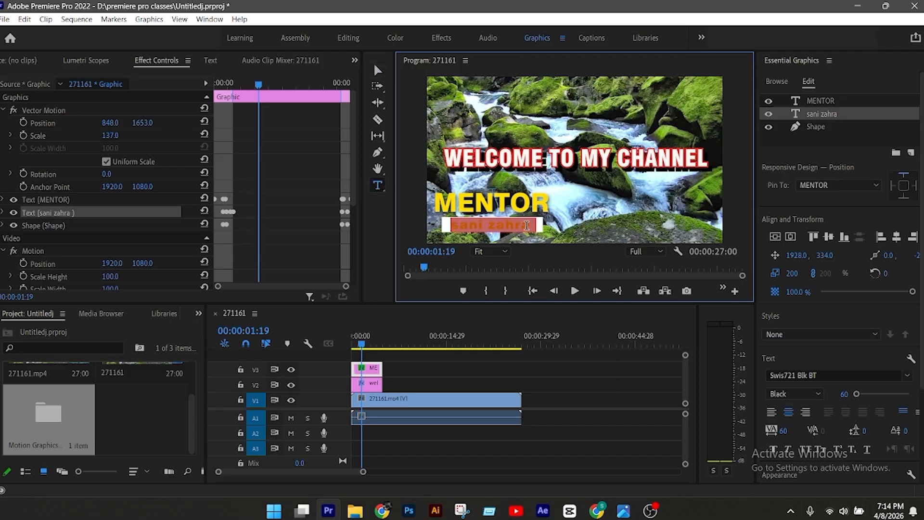
{"action": "type", "text": "SANI ZAhra"}
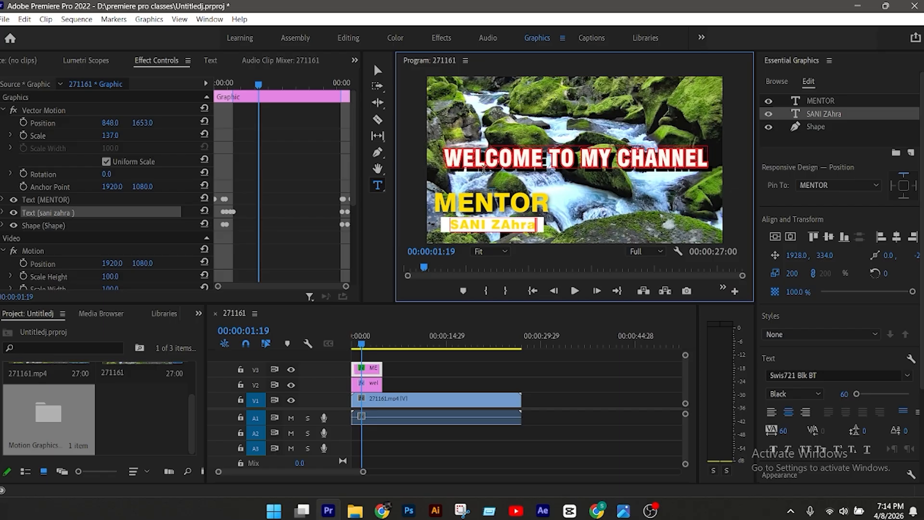
{"action": "left_click", "coordinate": [380, 70]}
{"action": "left_click", "coordinate": [568, 398]}
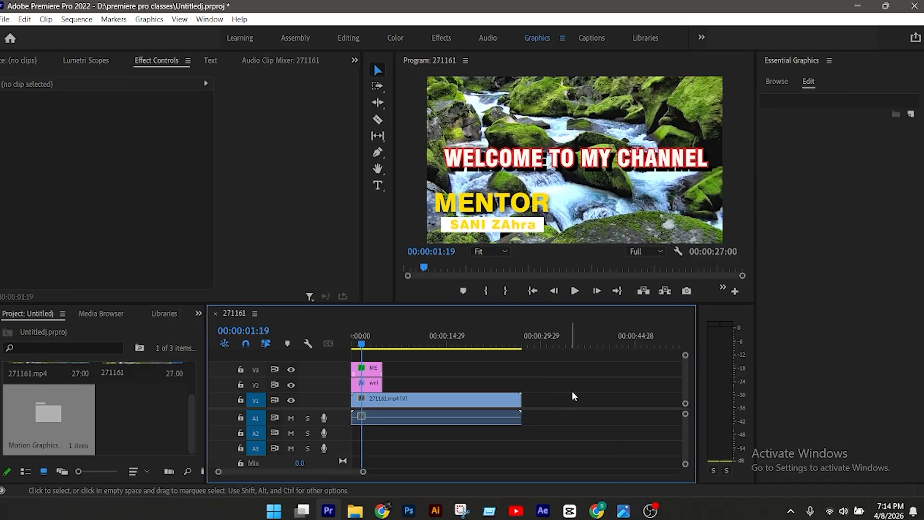
Step: Shrink the MENTOR lower-third from scale 137 to 111 and nudge it down-left
{"action": "left_click", "coordinate": [528, 228]}
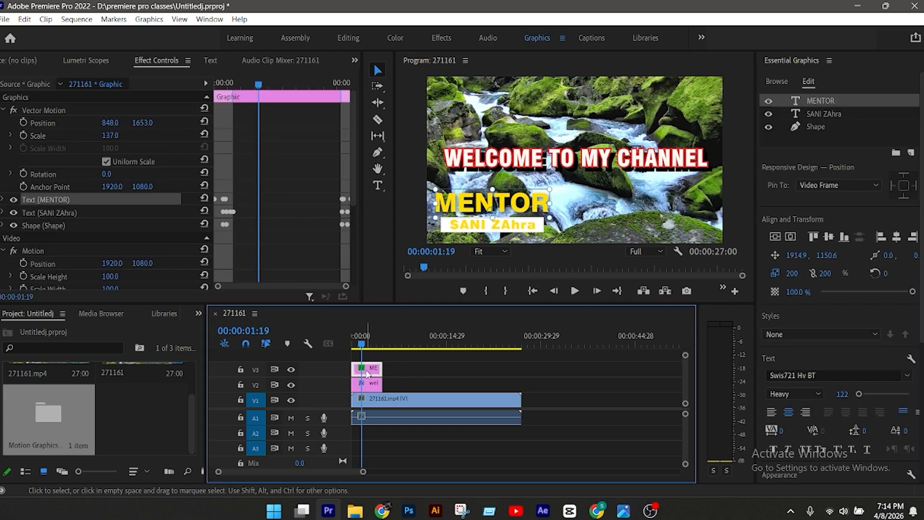
{"action": "left_click_drag", "start_coordinate": [109, 135], "coordinate": [222, 124]}
{"action": "left_click_drag", "start_coordinate": [114, 123], "coordinate": [87, 124]}
{"action": "left_click", "coordinate": [551, 428]}
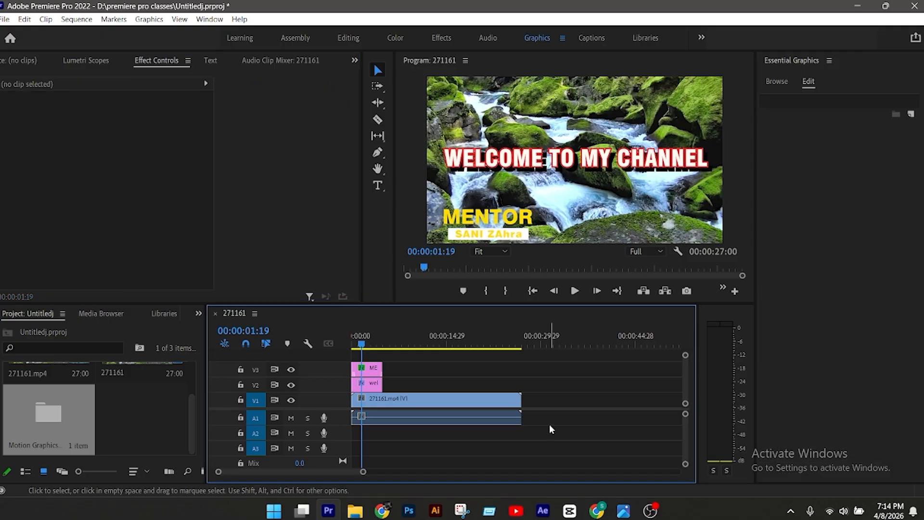
Step: Save the project with Ctrl+S and play the sequence from the start
{"action": "key", "text": "ctrl+s"}
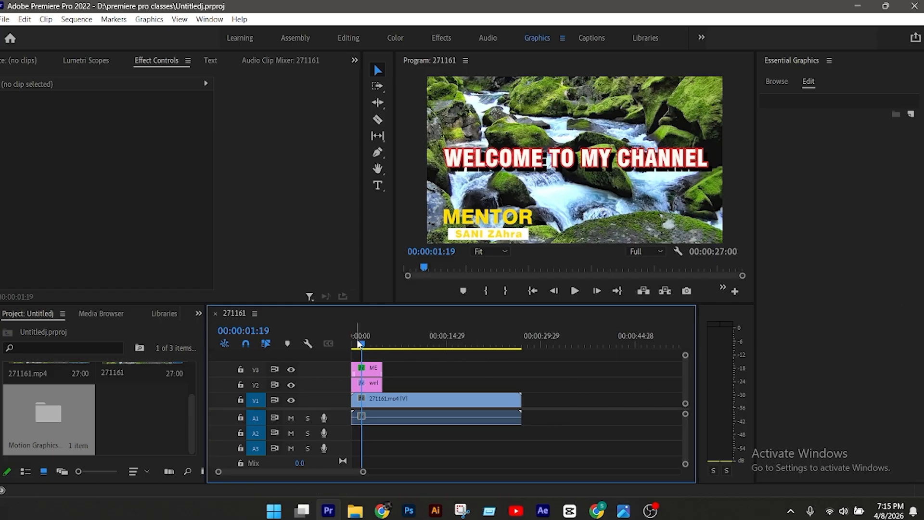
{"action": "left_click_drag", "start_coordinate": [362, 348], "coordinate": [352, 345]}
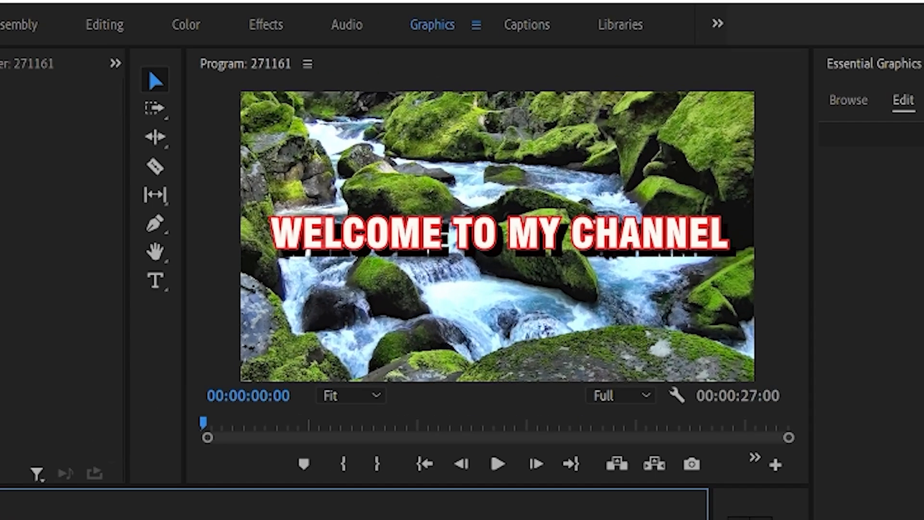
{"action": "key", "text": "space"}
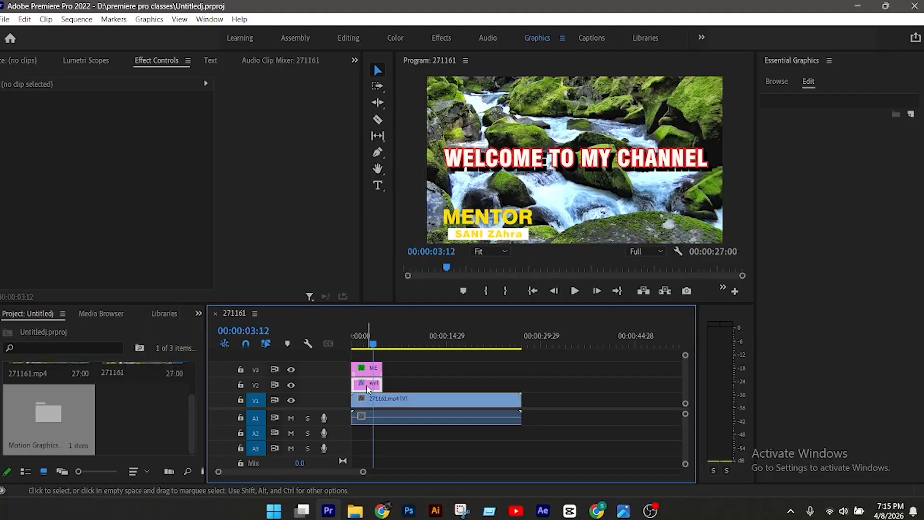
Step: Keyframe the WELCOME TO MY CHANNEL scale from 0 at 00:00:00:00 to 97 at 00:00:01:25
{"action": "left_click", "coordinate": [367, 384]}
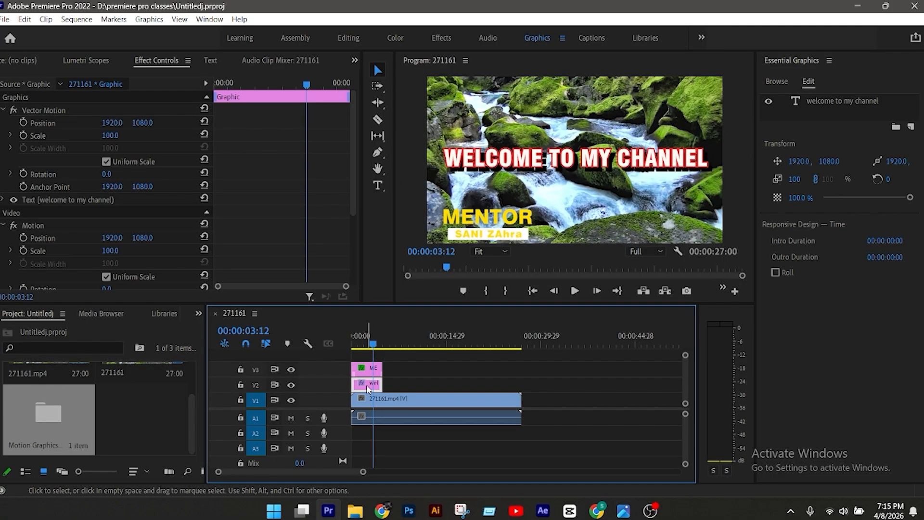
{"action": "left_click", "coordinate": [648, 167]}
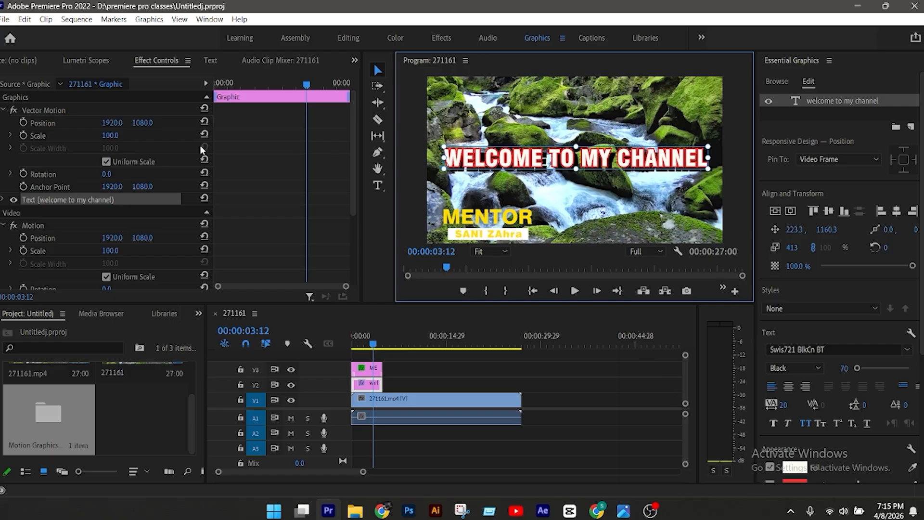
{"action": "left_click_drag", "start_coordinate": [374, 344], "coordinate": [344, 365]}
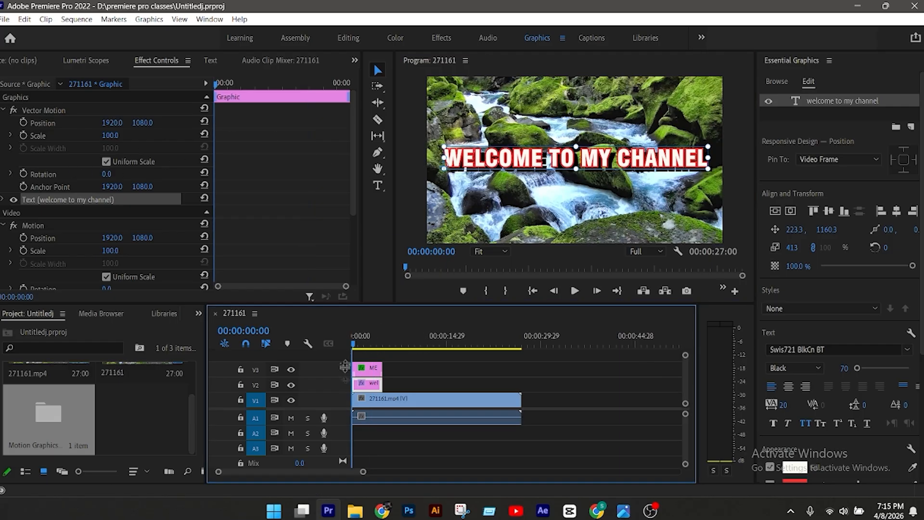
{"action": "left_click", "coordinate": [22, 137]}
{"action": "left_click_drag", "start_coordinate": [114, 136], "coordinate": [58, 136]}
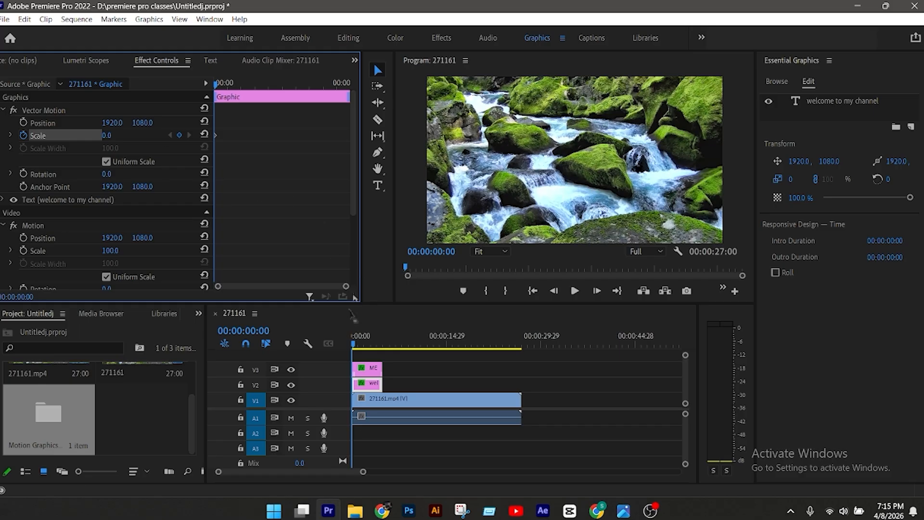
{"action": "left_click", "coordinate": [362, 343]}
{"action": "left_click_drag", "start_coordinate": [362, 343], "coordinate": [361, 344]}
{"action": "left_click_drag", "start_coordinate": [107, 136], "coordinate": [153, 136]}
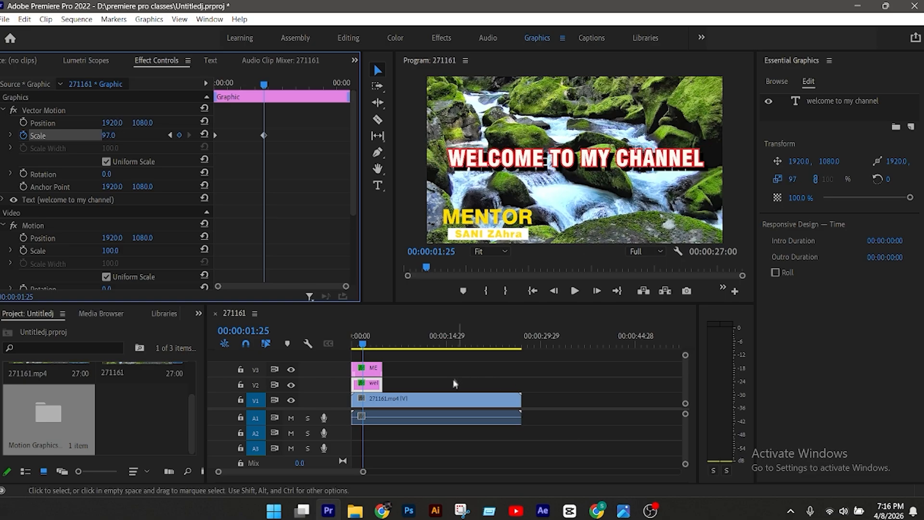
Step: Preview the welcome title's zoom-in animation twice from the start
{"action": "left_click", "coordinate": [347, 342]}
{"action": "key", "text": "space"}
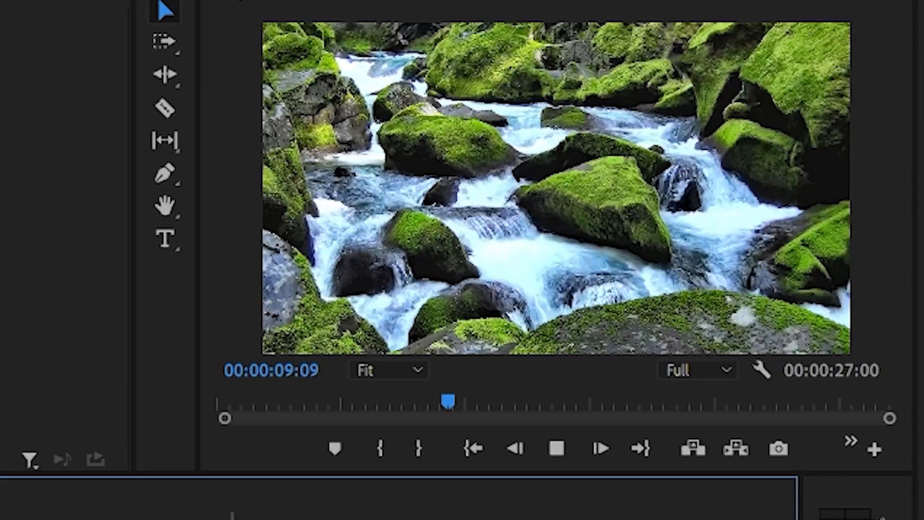
{"action": "key", "text": "space"}
{"action": "key", "text": "Home"}
{"action": "key", "text": "space"}
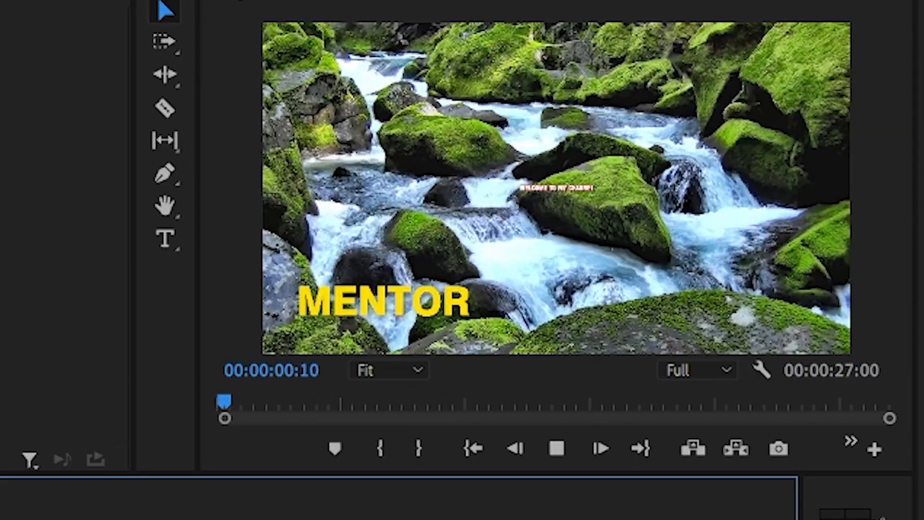
{"action": "key", "text": "space"}
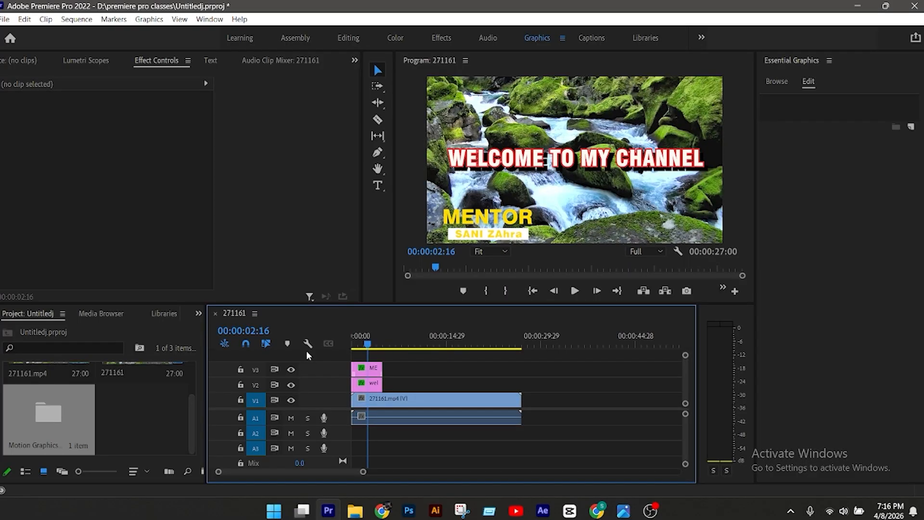